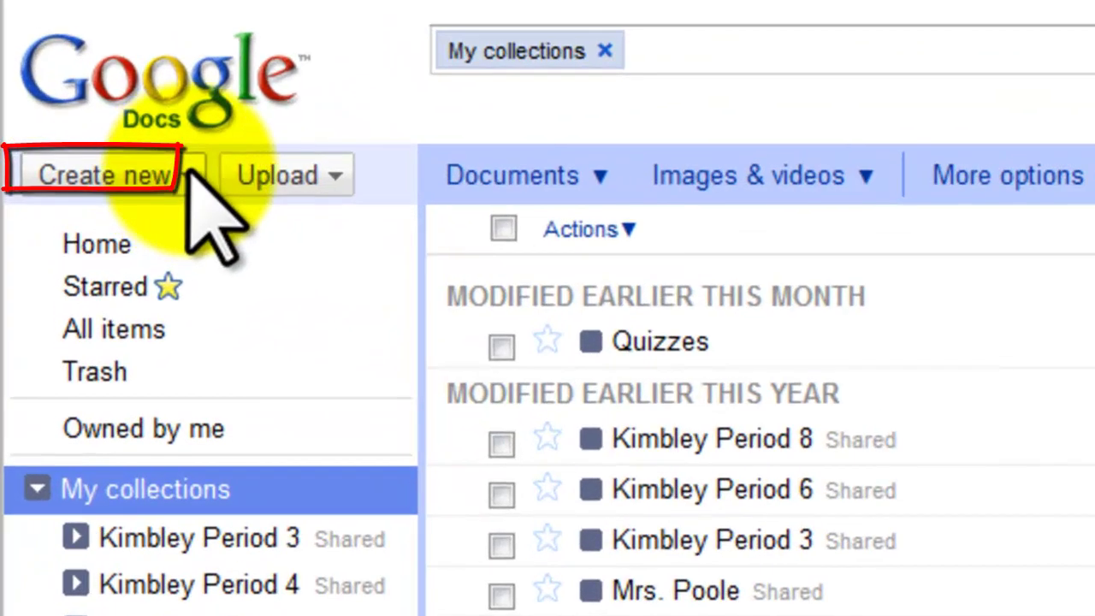
Create a new spreadsheet and title it with the class period, the teacher's and student's names, and the word Grades
click(77, 138)
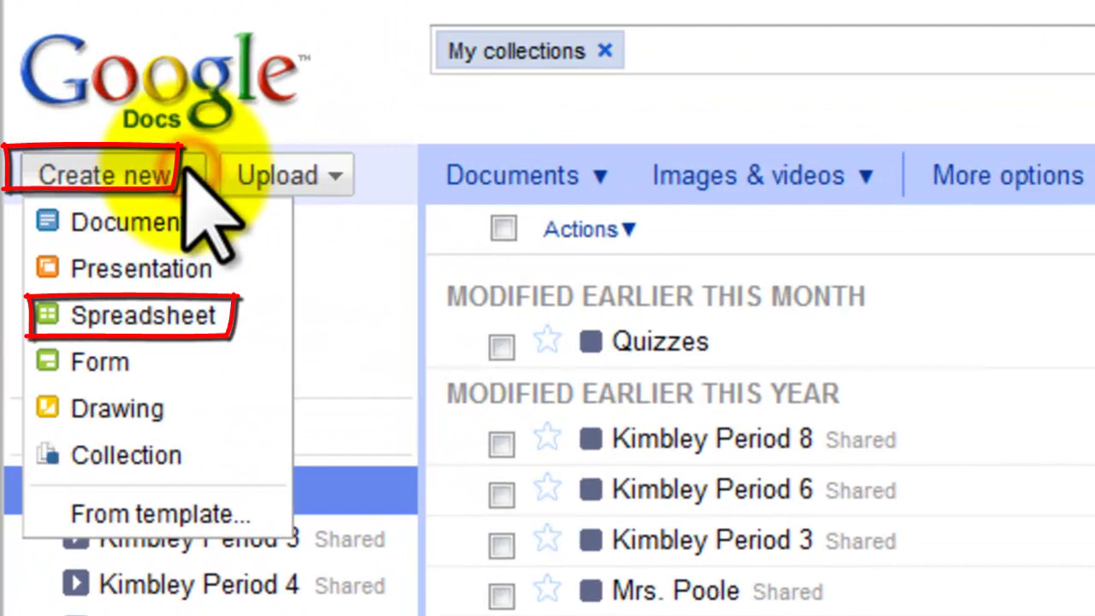
click(175, 315)
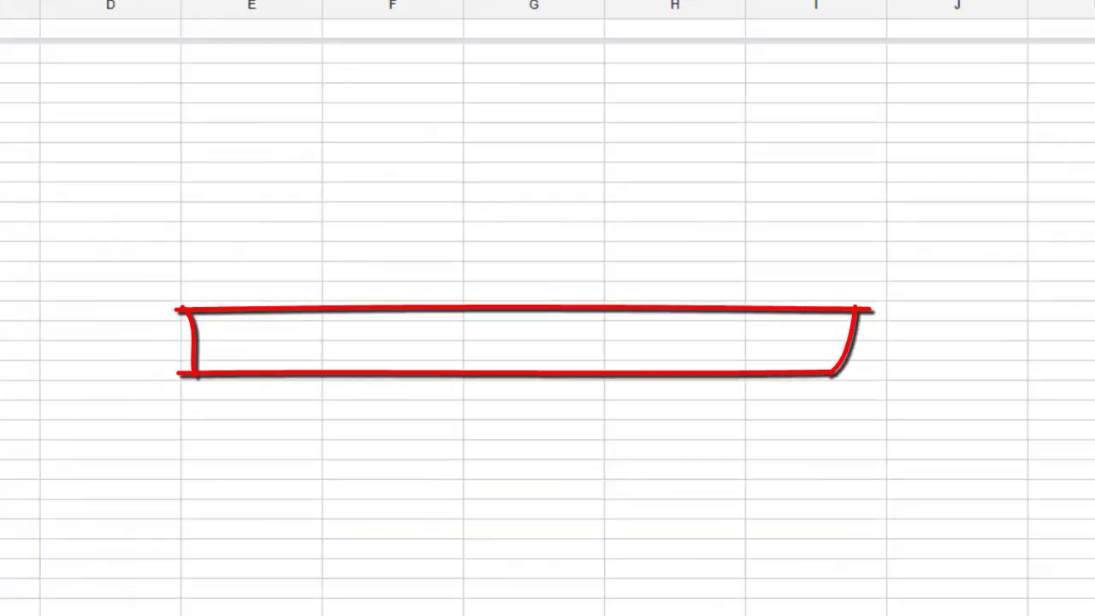
click(122, 25)
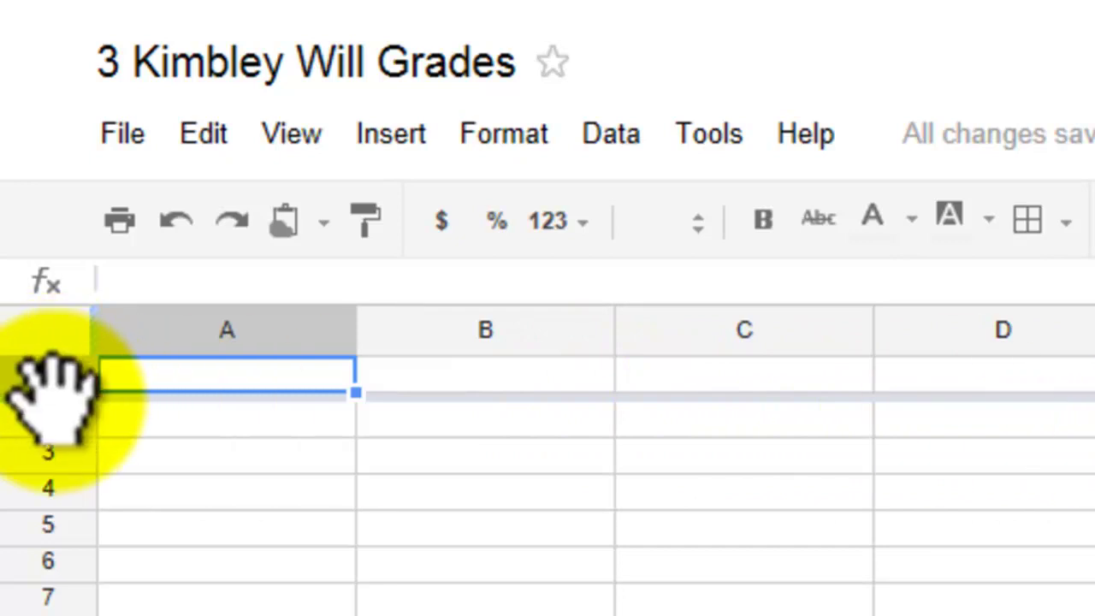
Unfreeze the first row and enter Quarter 1 in cell A1
drag(51, 389, 43, 347)
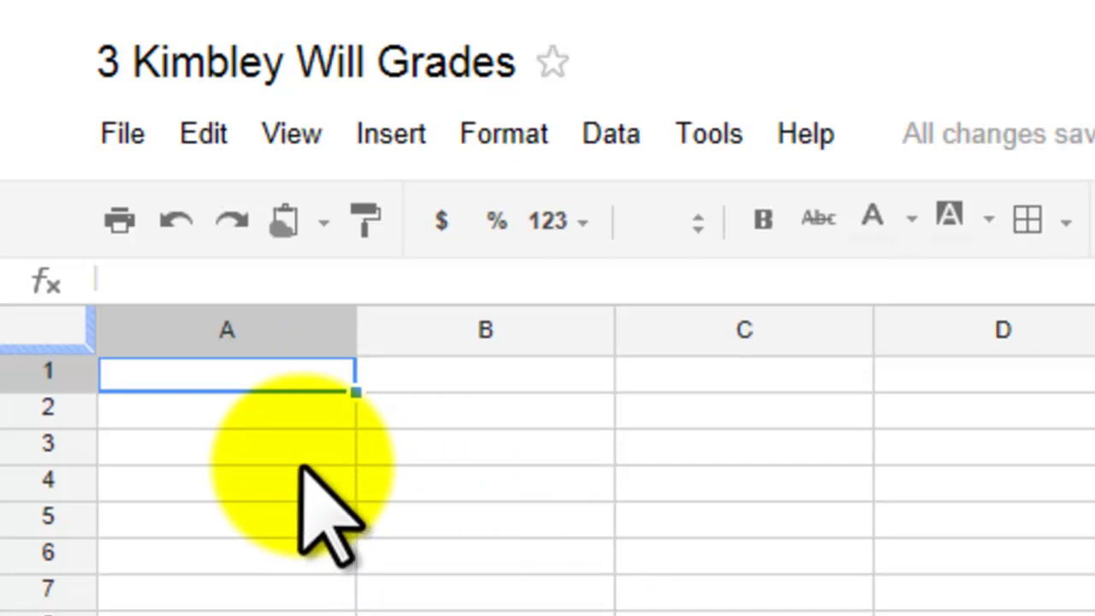
text(Quart)
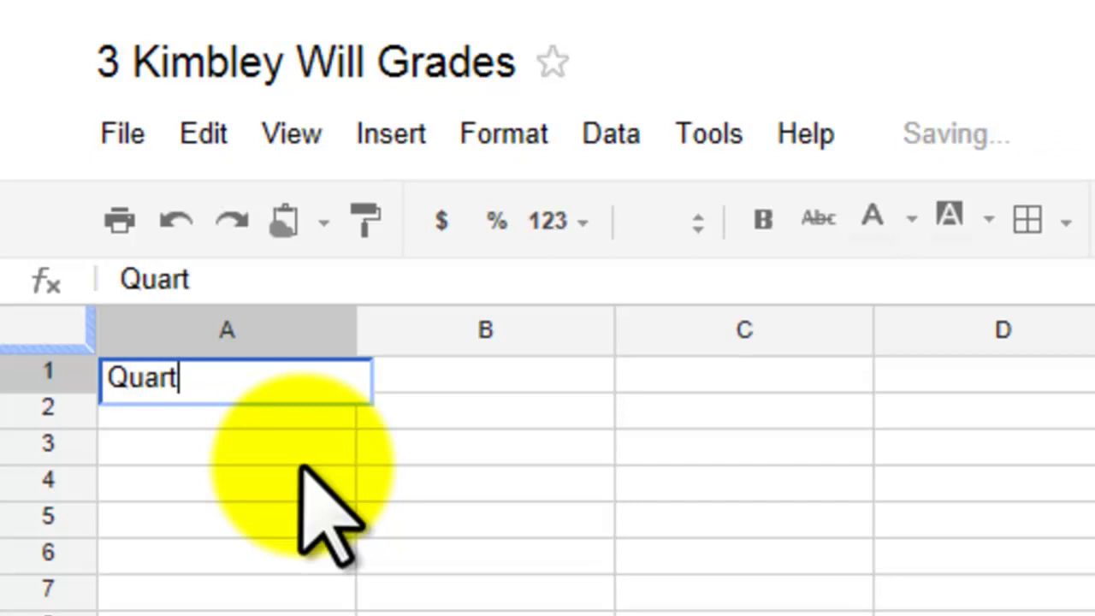
text(er 1)
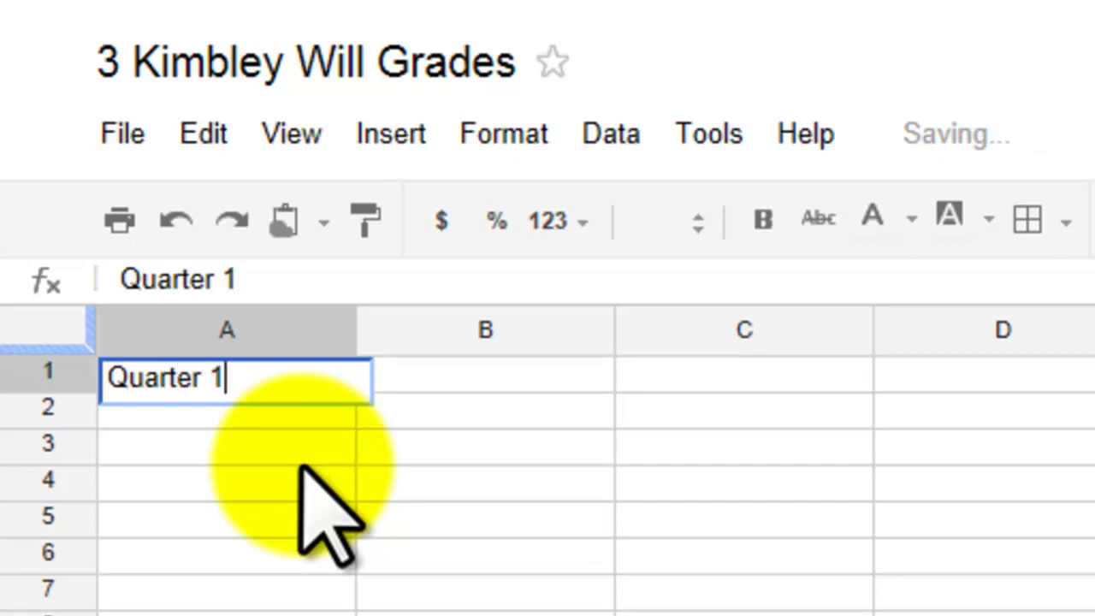
key(Return)
Enter the row 2 headers: Period in A2, Class in B2, Week 1 in C2 and Week 2 in E2, leaving D2 blank
text(Period)
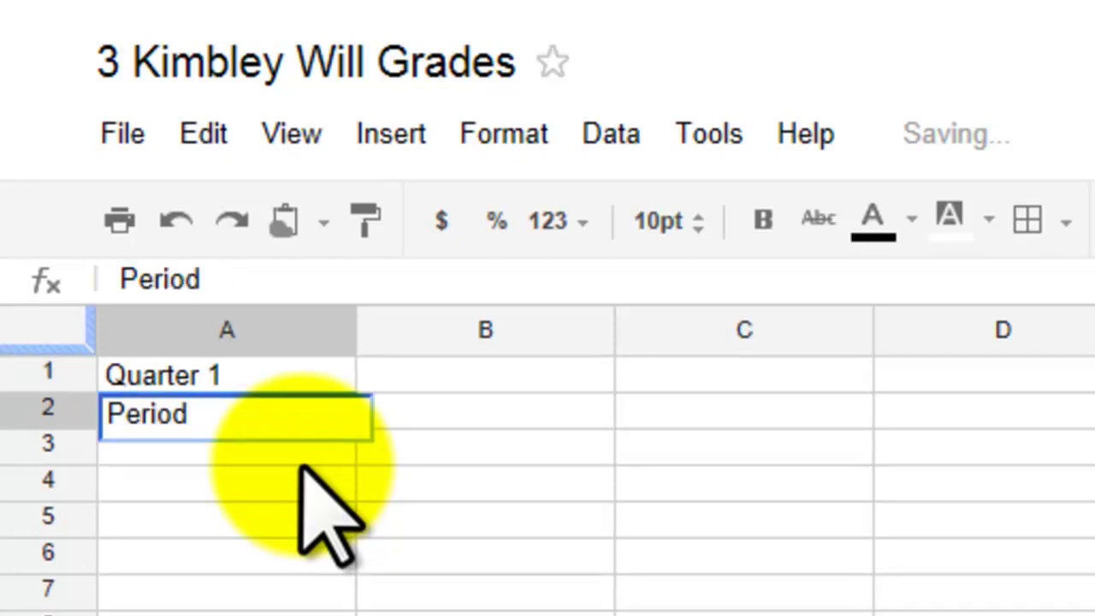
key(Tab)
text(Class)
key(Tab)
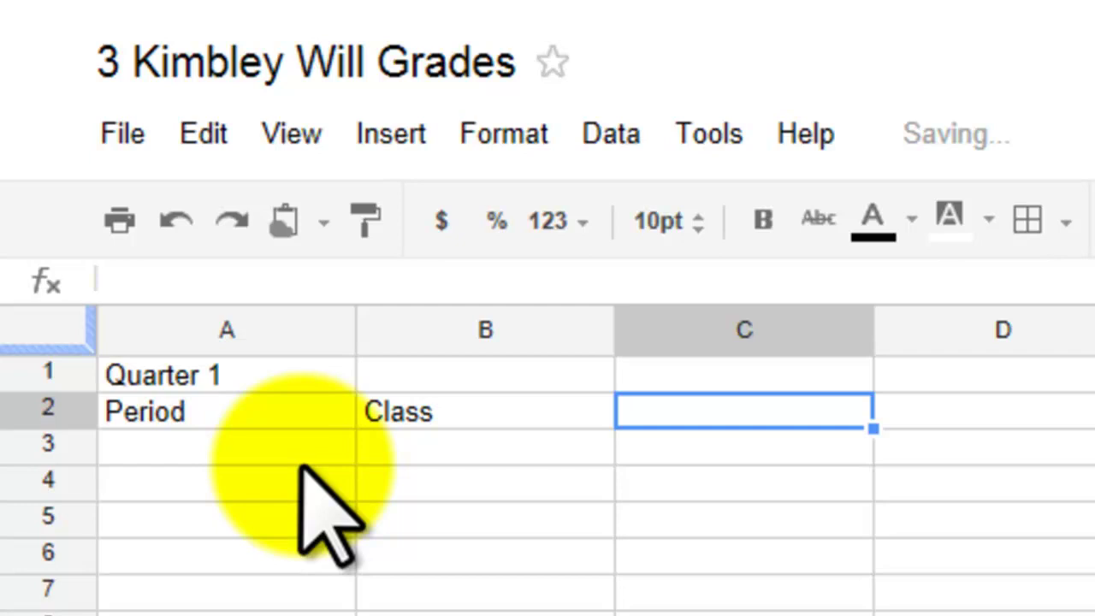
text(Week)
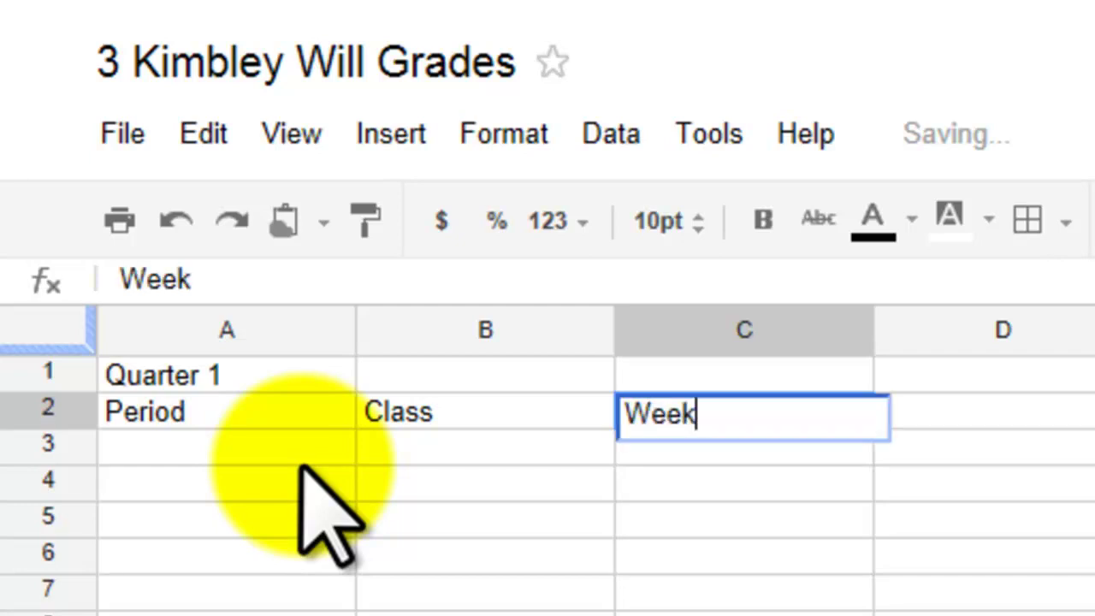
text( 1)
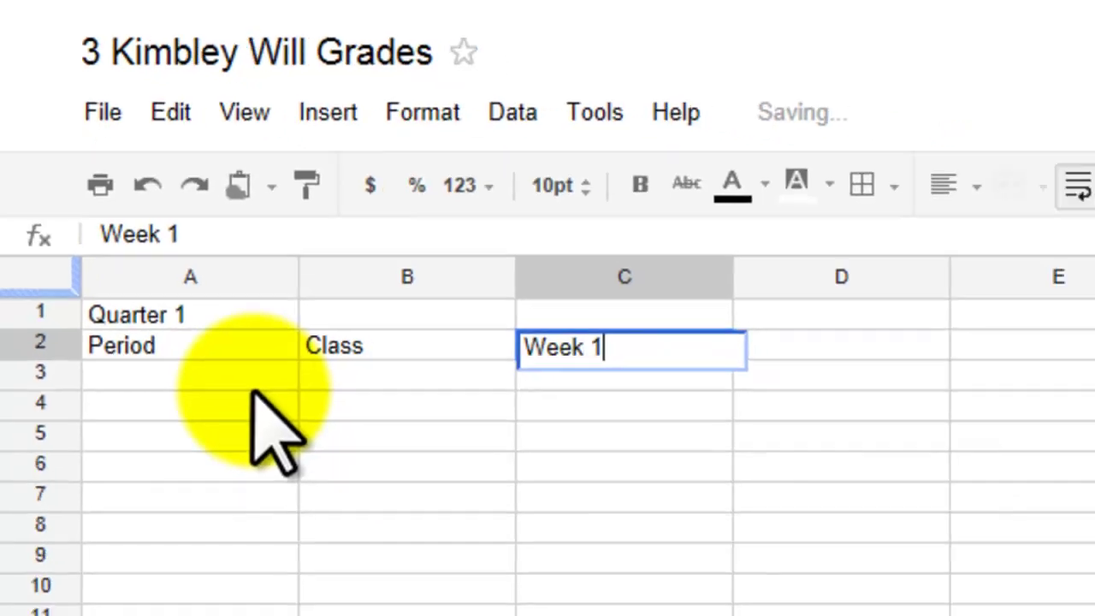
key(Tab)
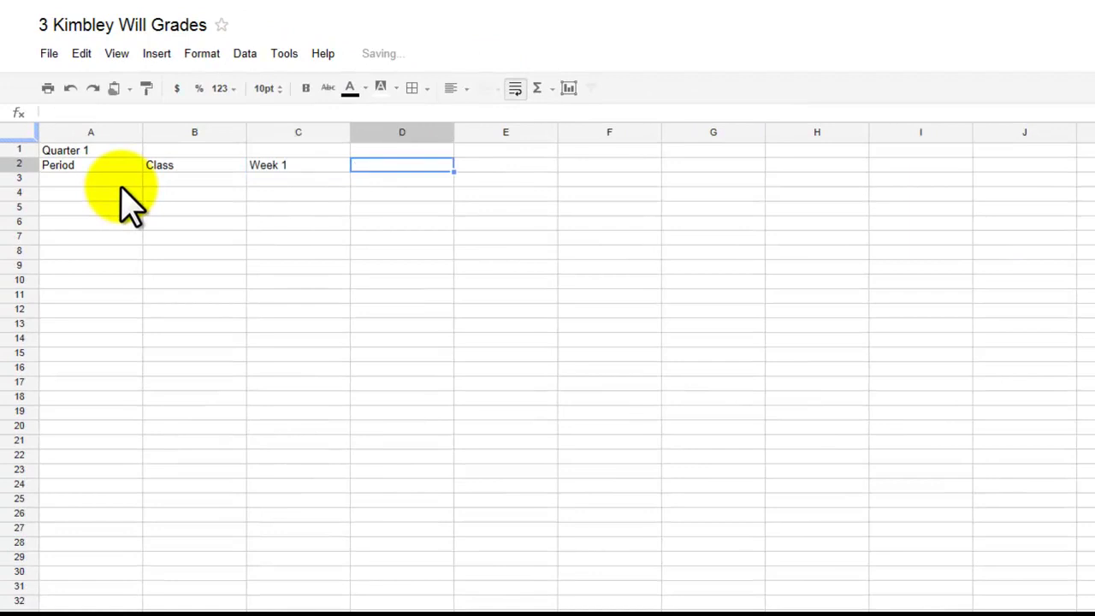
key(Tab)
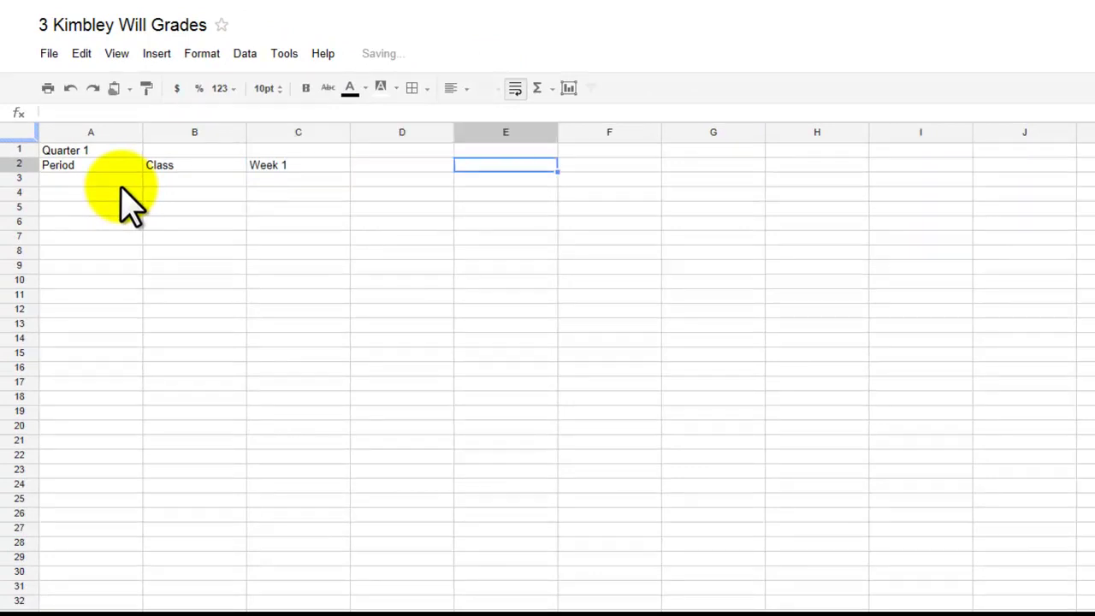
text(Week 2)
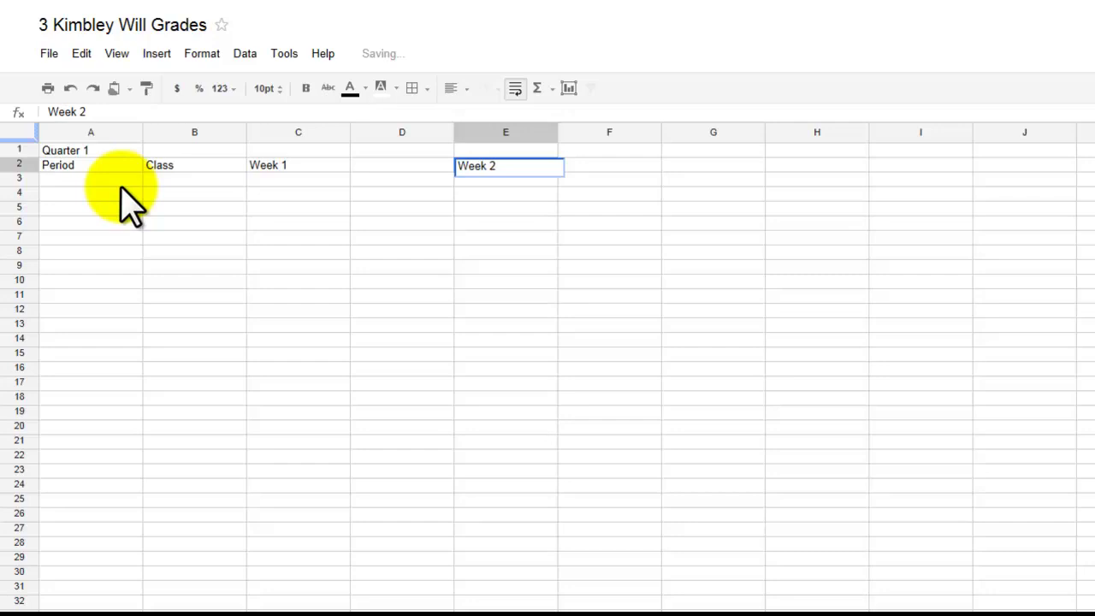
key(Tab)
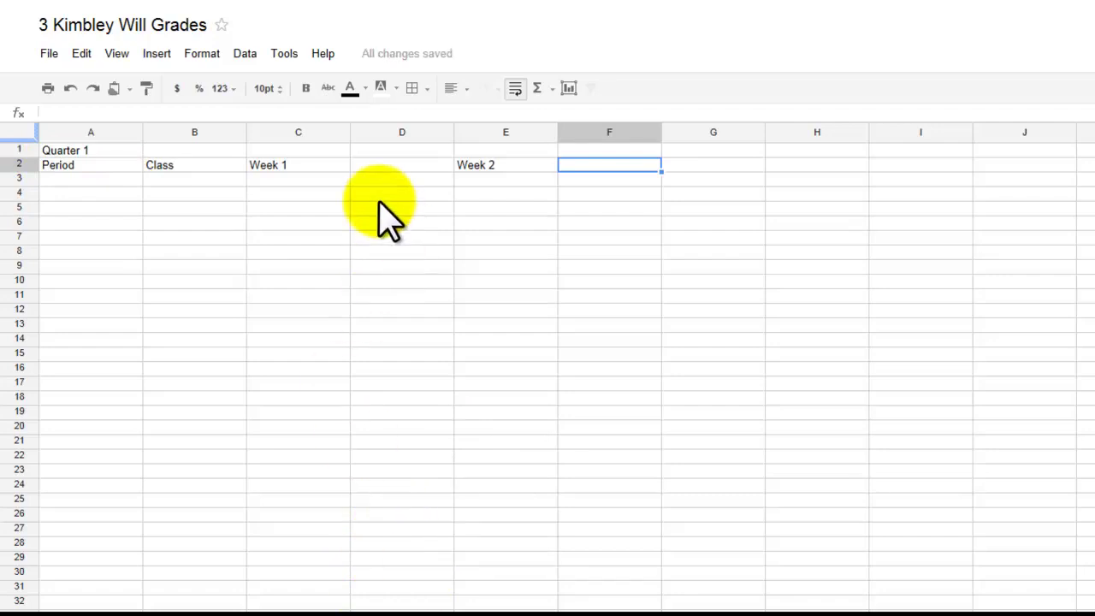
Try to extend the week headers from E2:F2 through H2, and undo that fill
click(503, 165)
drag(528, 167, 585, 168)
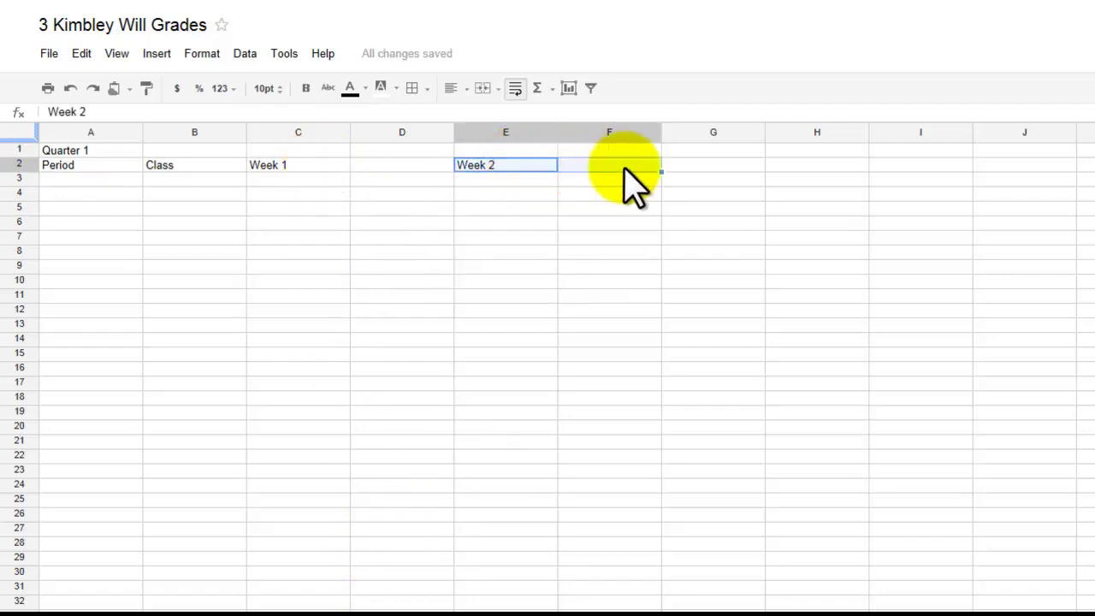
drag(661, 172, 816, 175)
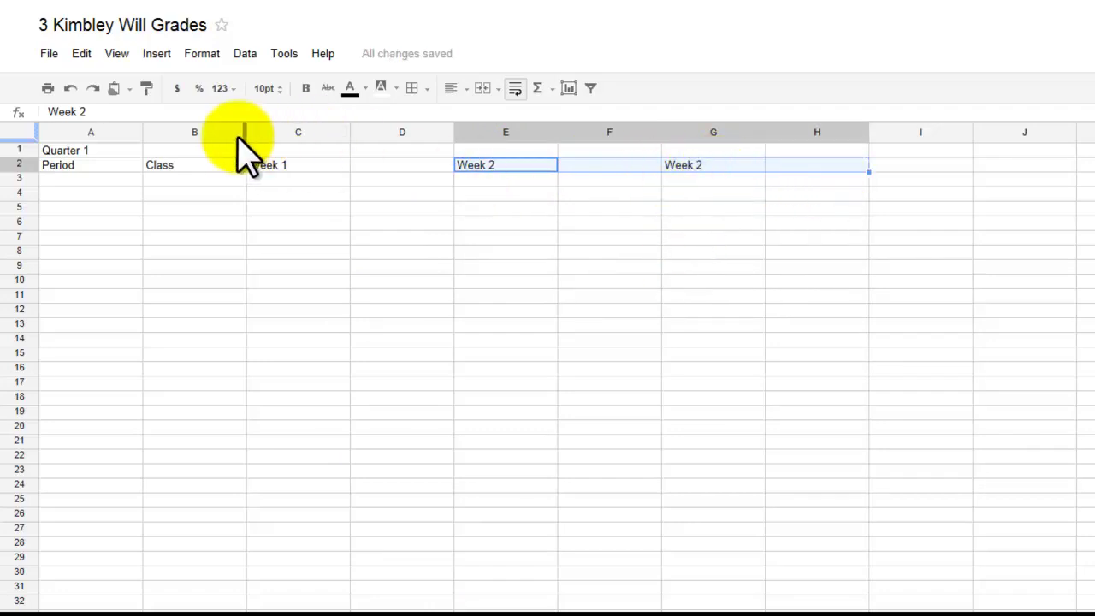
click(72, 89)
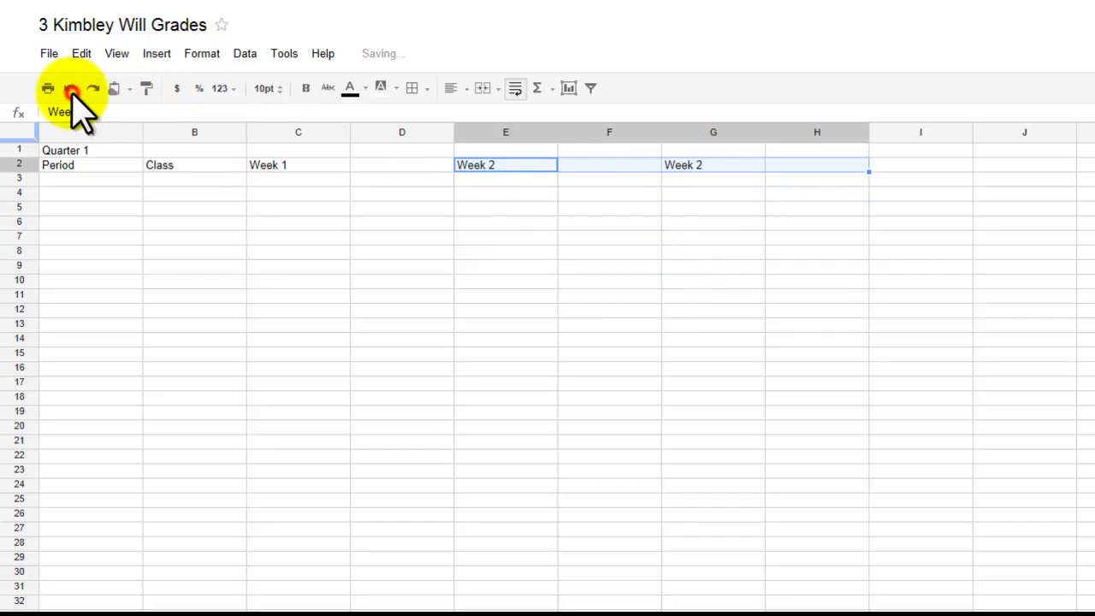
Autofill the alternating week headers from C2:F2 across row 2 through column T, up to Week 9
click(384, 276)
drag(315, 165, 601, 186)
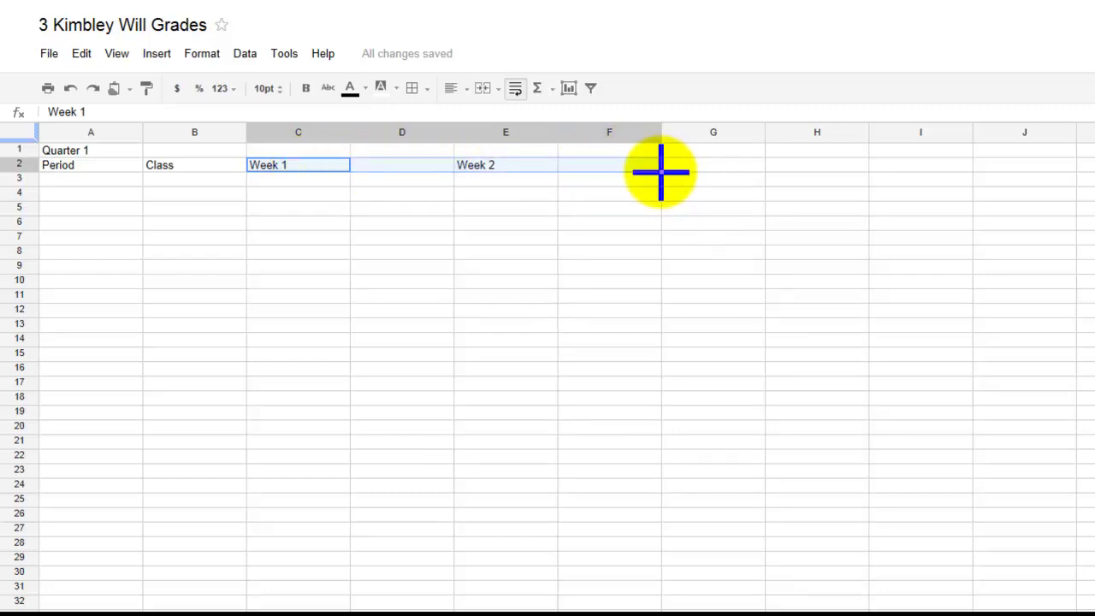
drag(660, 172, 1094, 176)
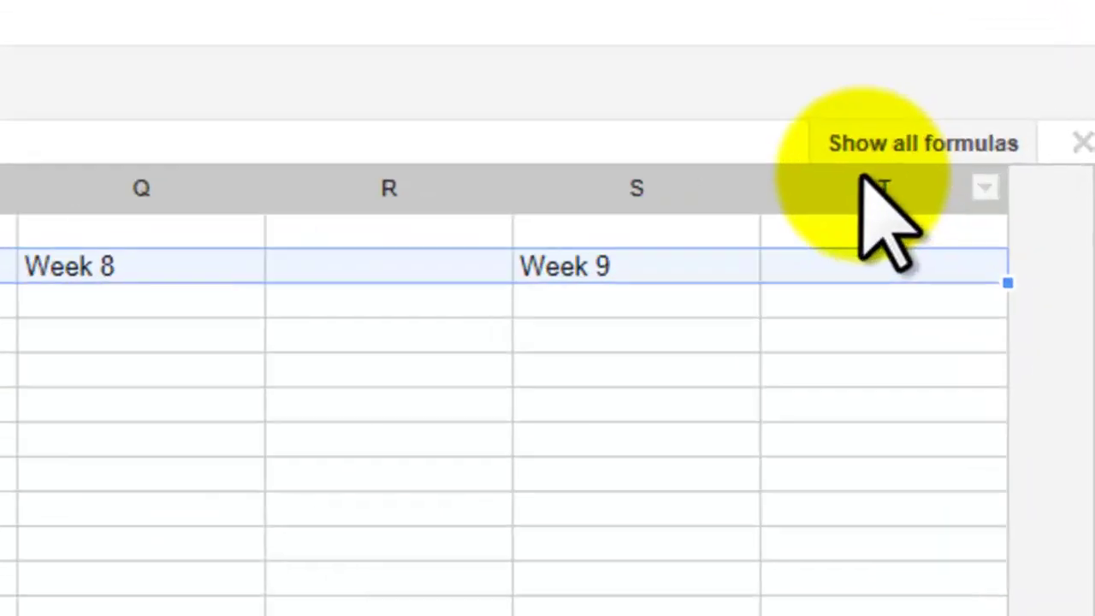
Insert three blank columns immediately after column T
click(834, 188)
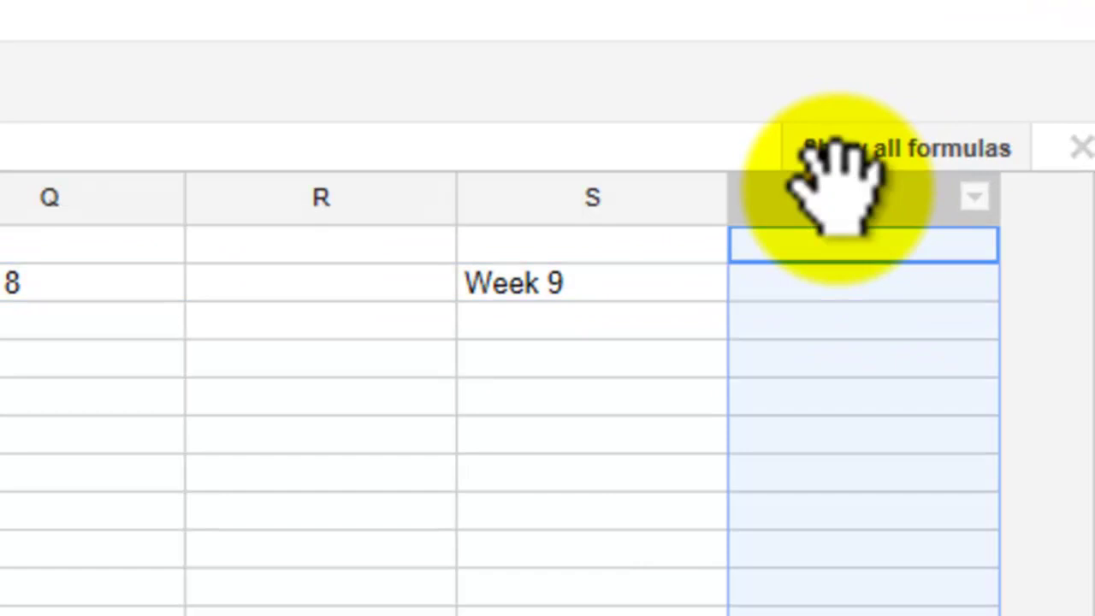
right_click(834, 188)
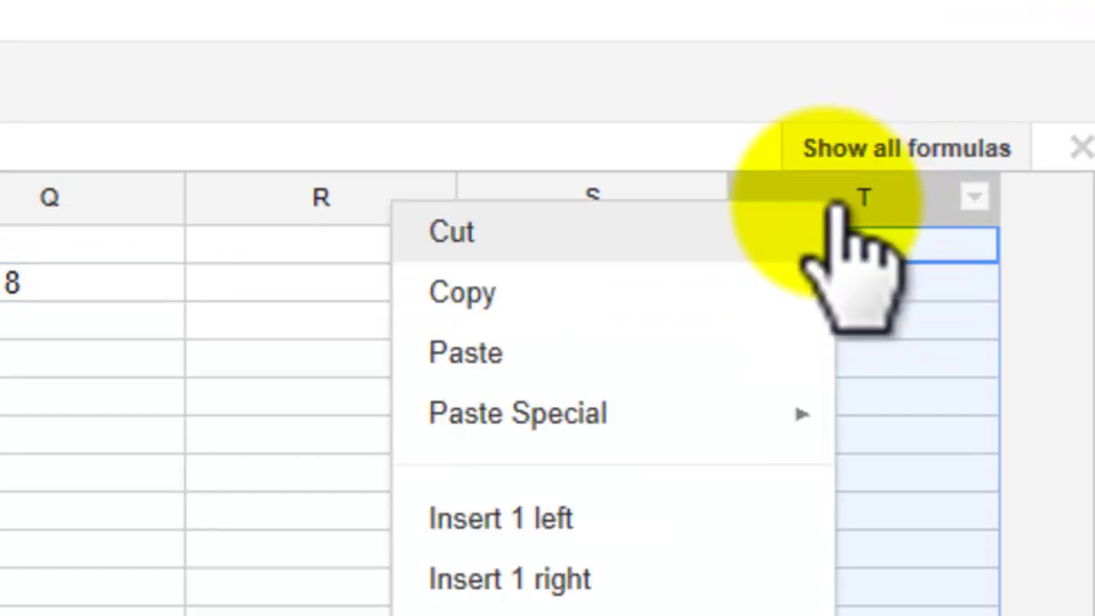
click(569, 582)
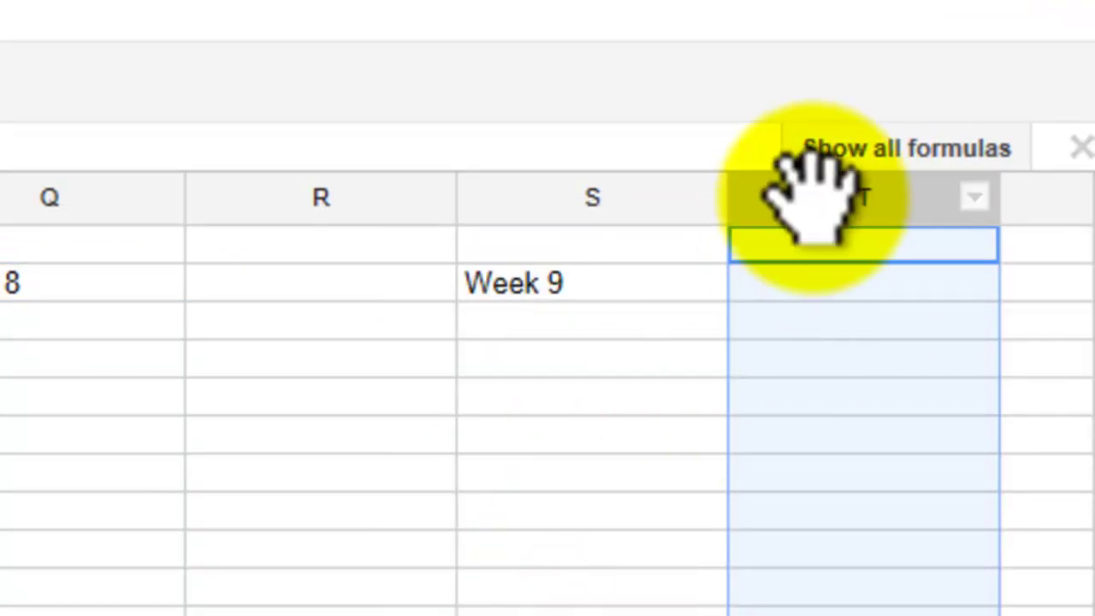
right_click(813, 199)
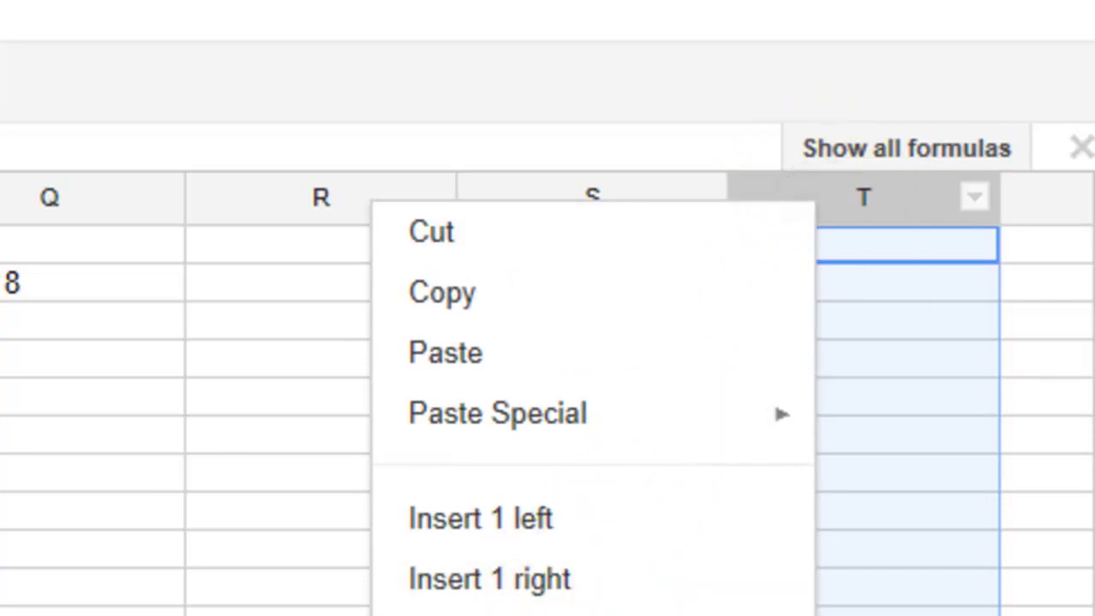
click(560, 581)
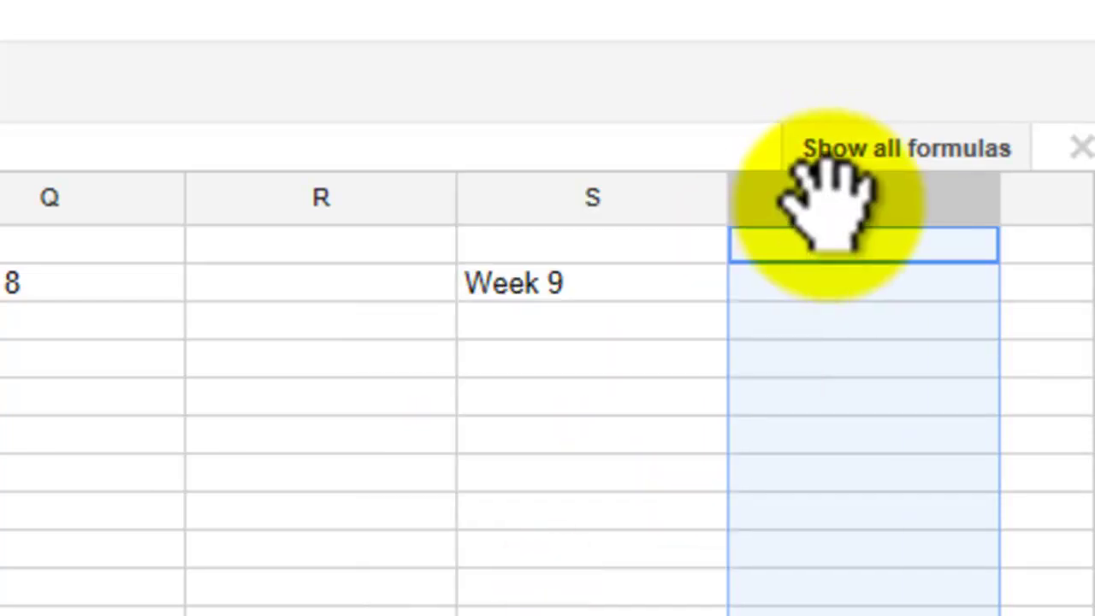
right_click(824, 199)
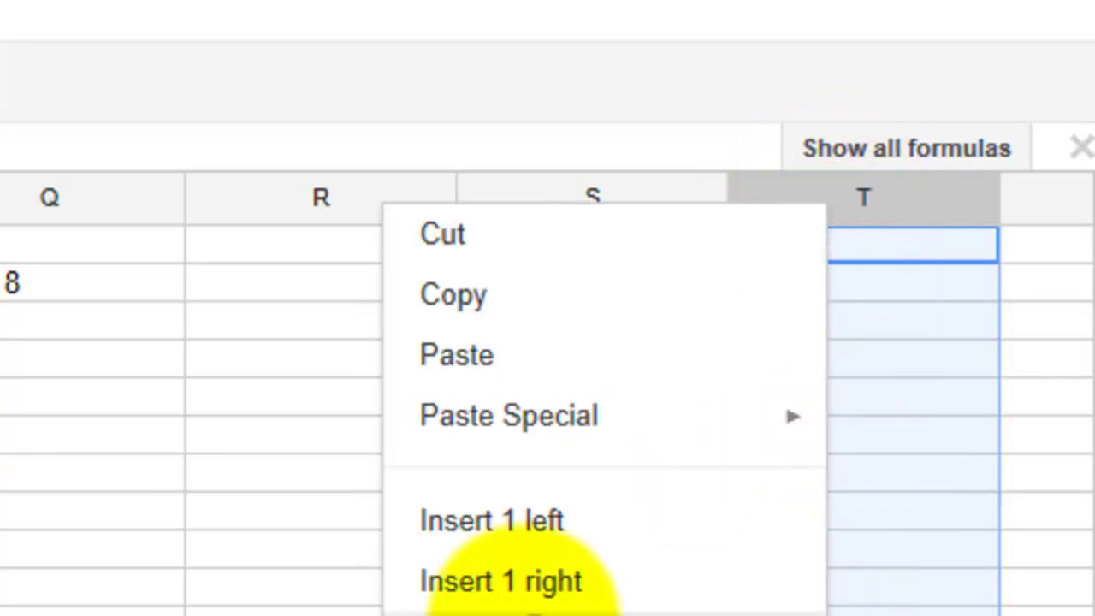
click(548, 581)
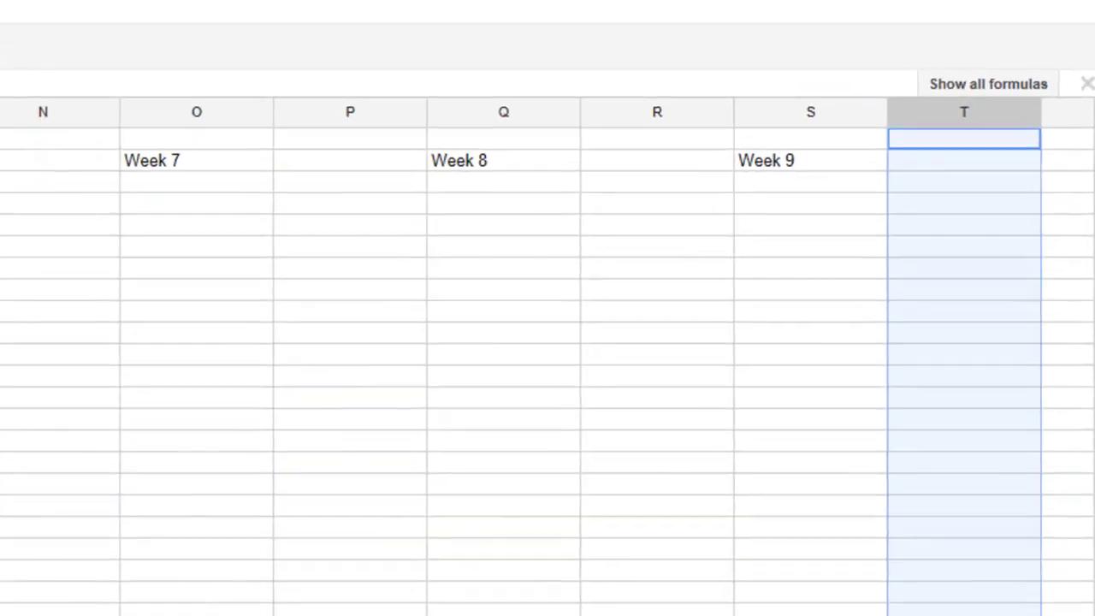
Extend the header pattern from Q2:T2 through V2 to add Week 10 in U2, and enter Total in W2
scroll(548, 359, right, 5)
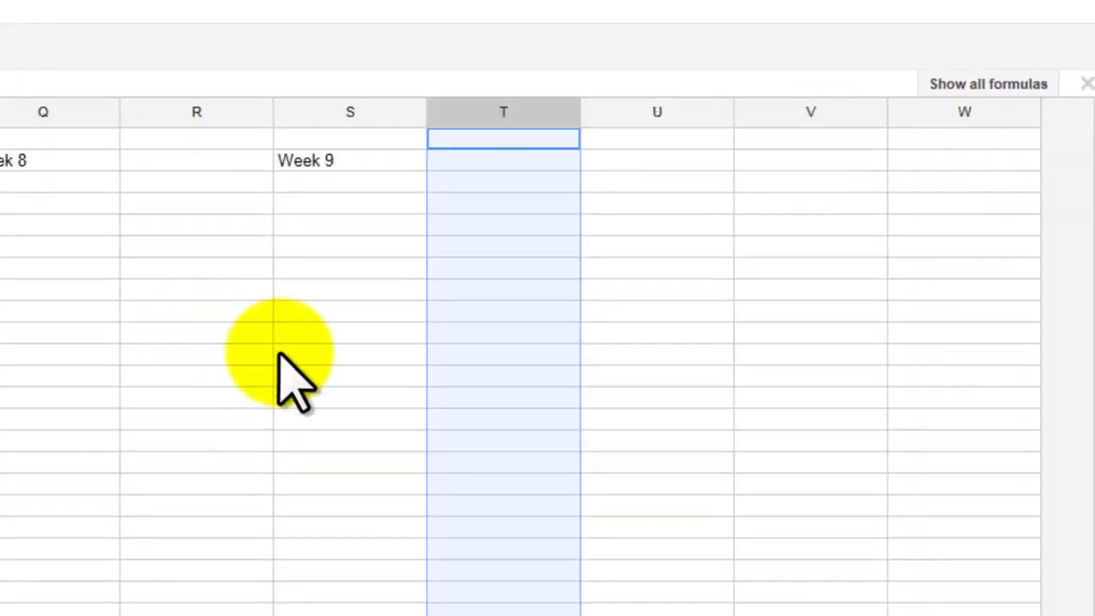
click(146, 354)
click(39, 158)
drag(38, 159, 567, 165)
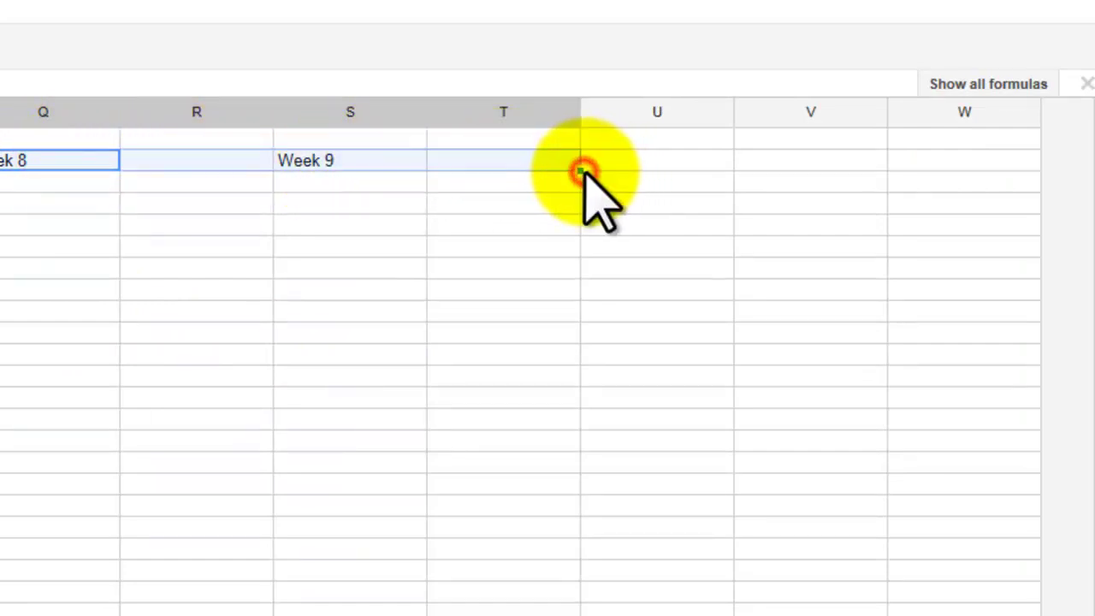
drag(581, 172, 855, 169)
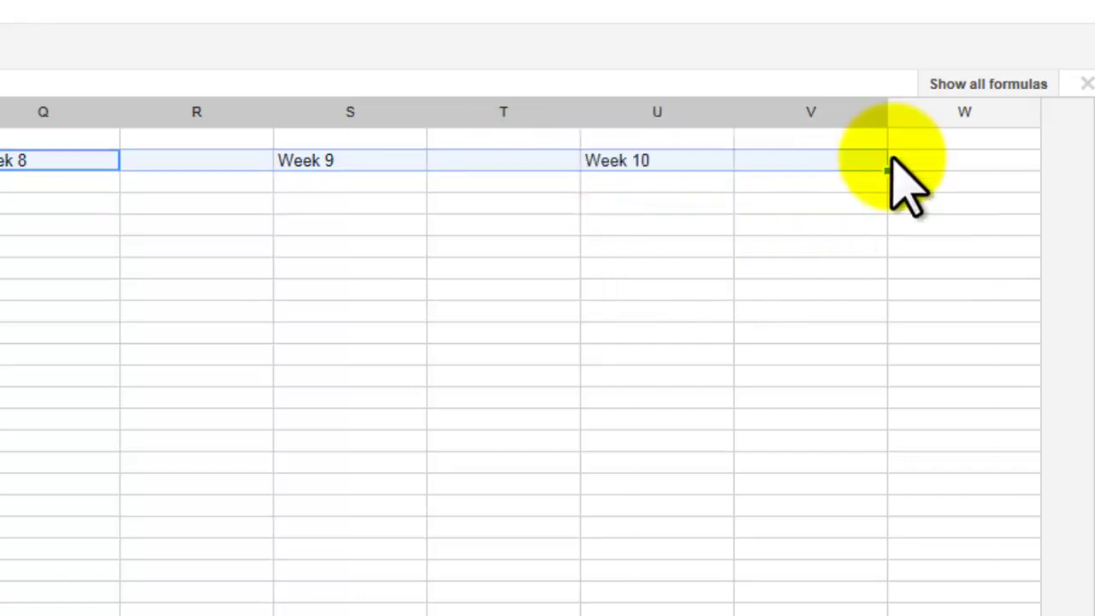
click(943, 165)
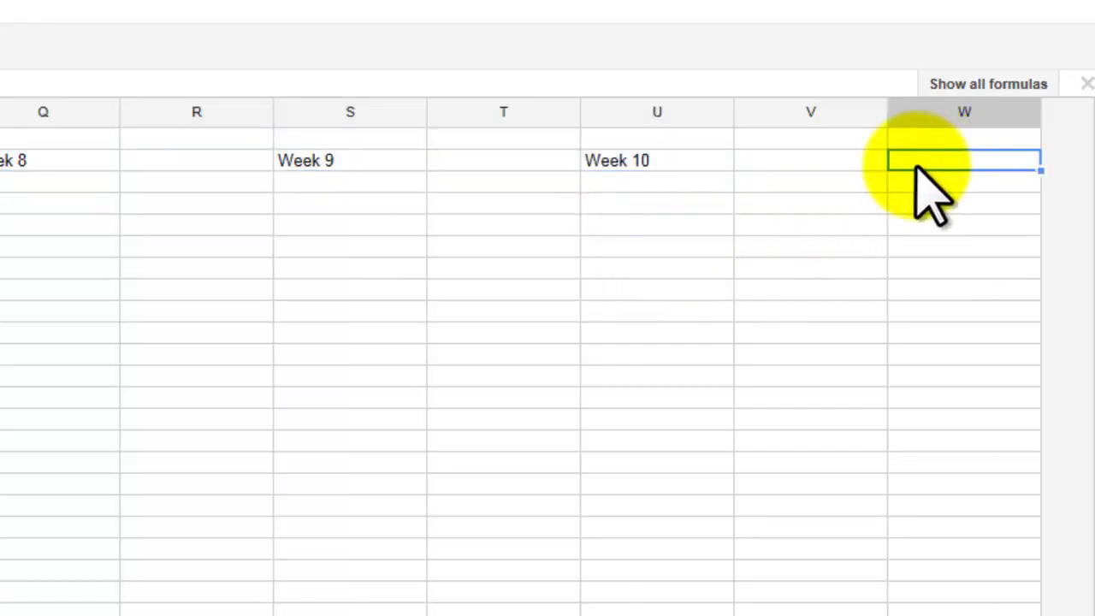
text(T)
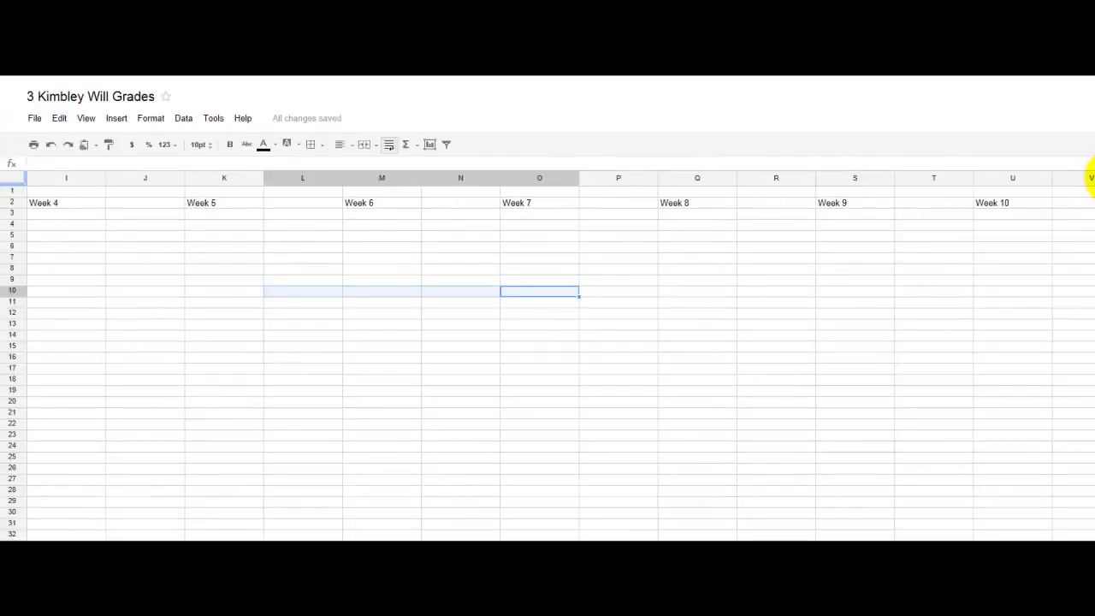
Narrow columns C through V together to just fit the week labels, and shrink column W to fit Total
drag(1084, 178, 197, 189)
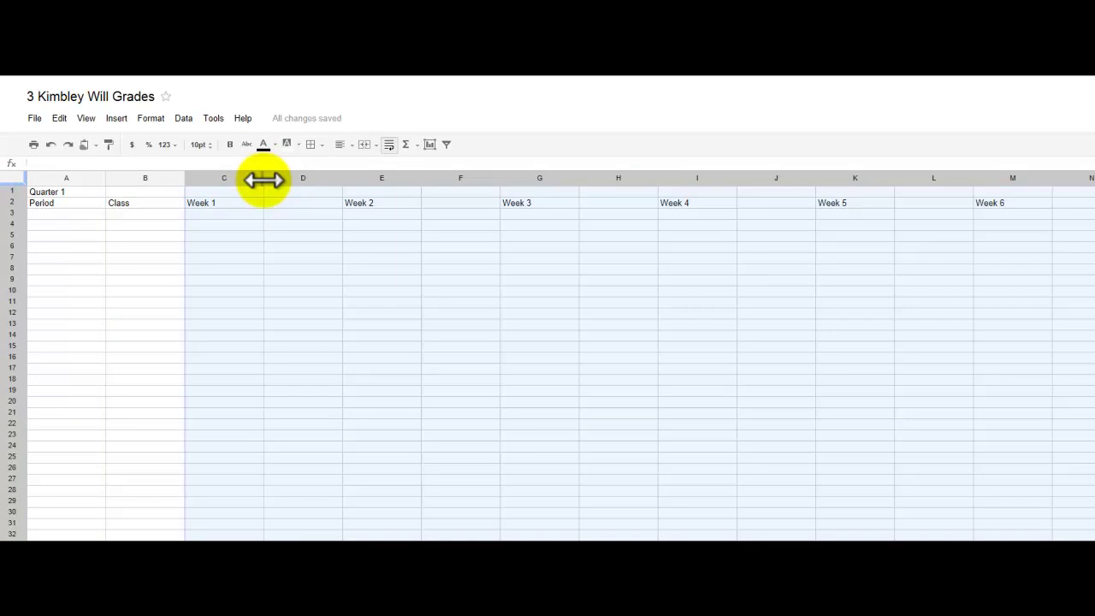
drag(264, 179, 205, 183)
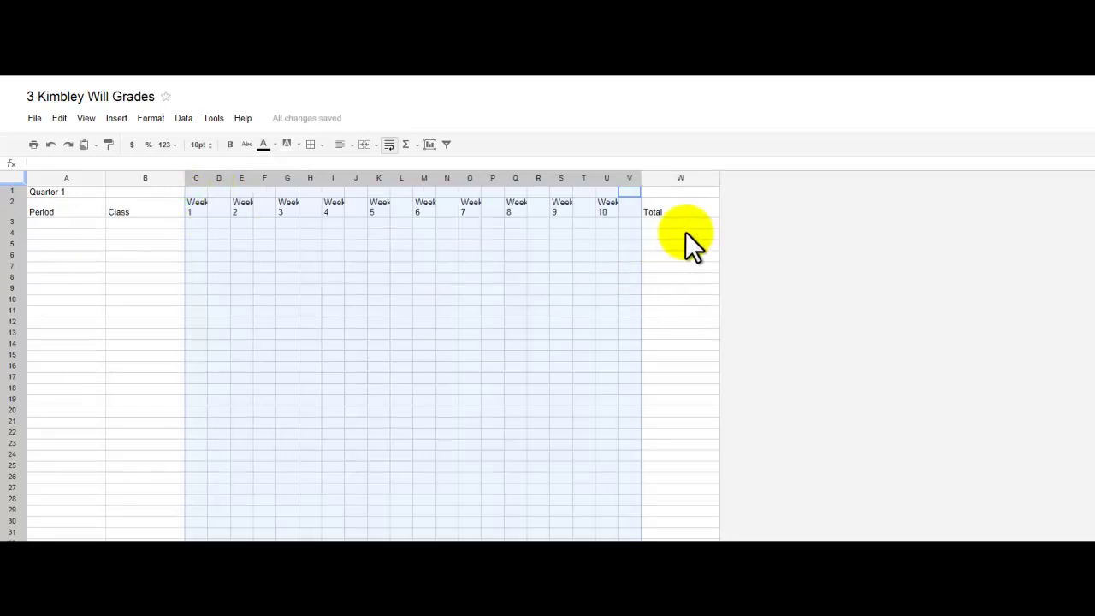
click(692, 176)
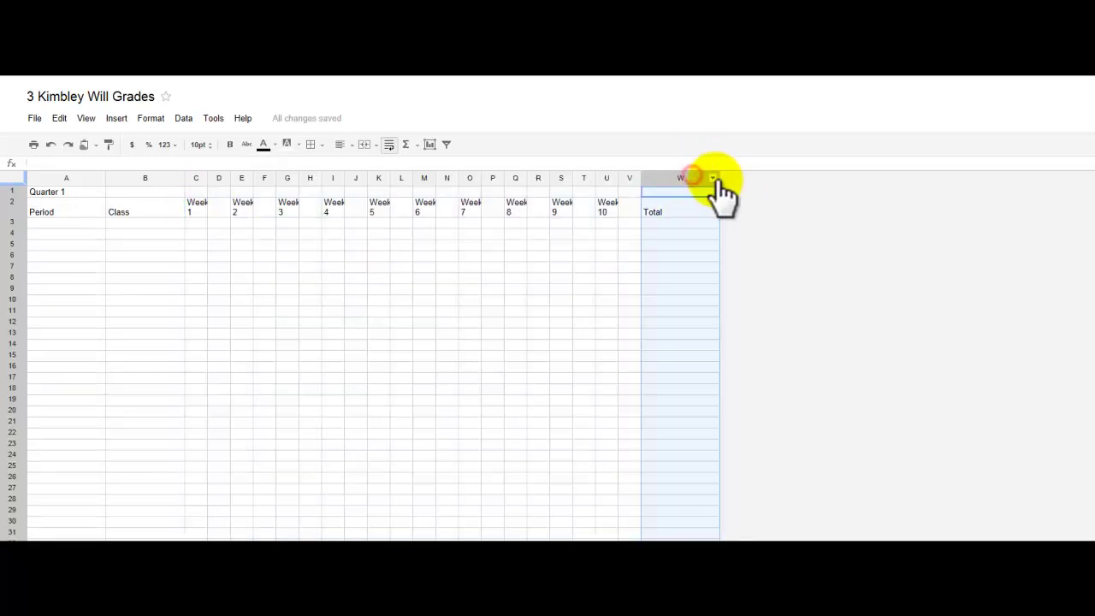
drag(718, 178, 677, 176)
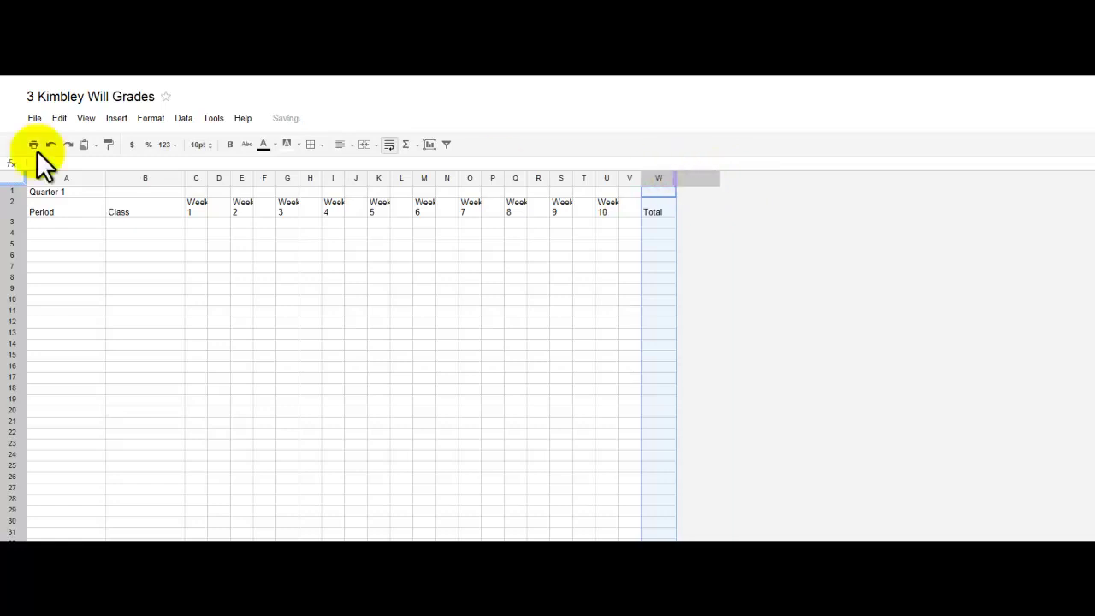
Narrow column A to just fit the Period header
click(73, 177)
drag(105, 178, 60, 177)
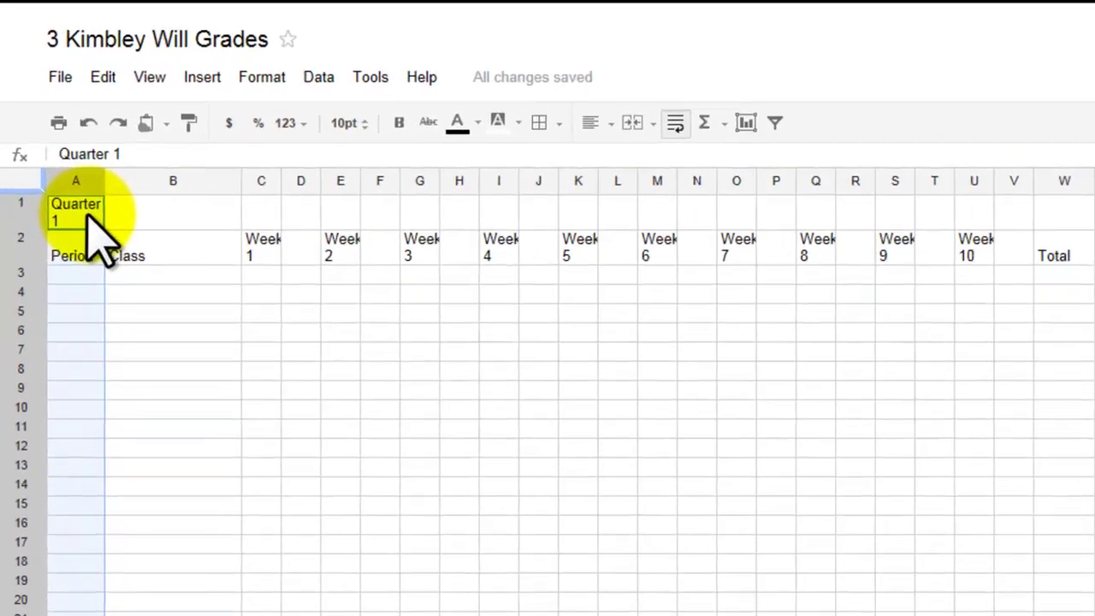
click(144, 298)
Merge A1:W1 horizontally and center the Quarter 1 title across the merged cell
drag(77, 215, 1049, 222)
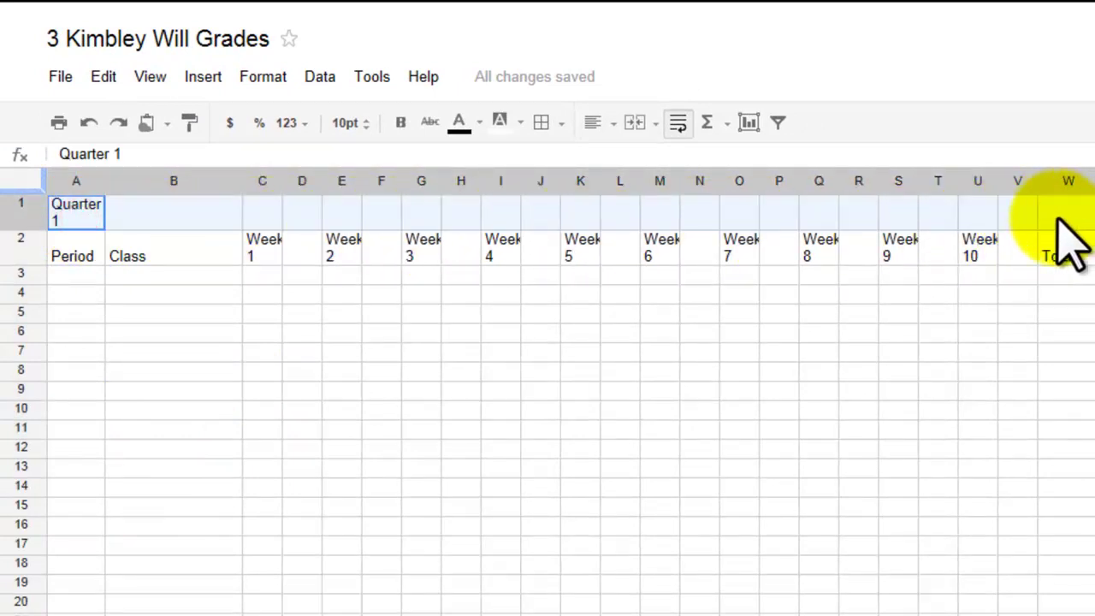
click(105, 79)
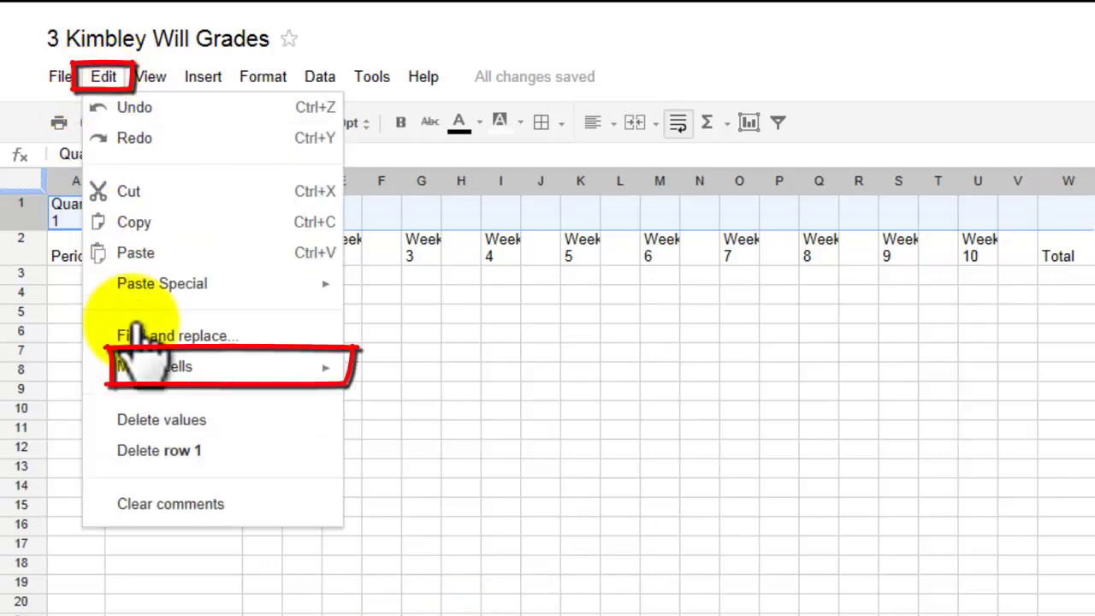
mouse_move(175, 366)
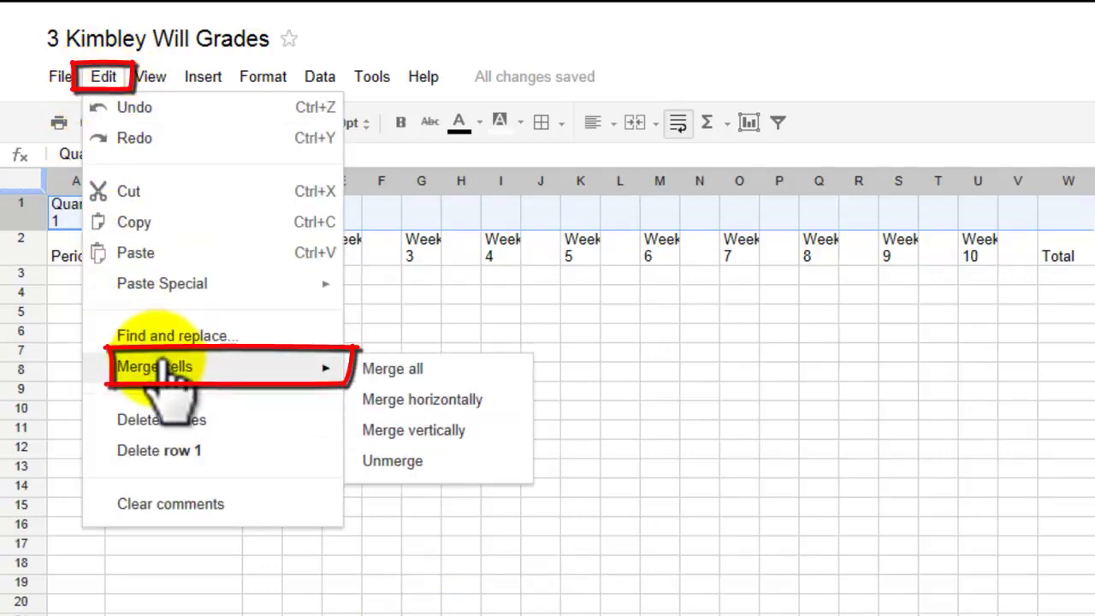
click(425, 401)
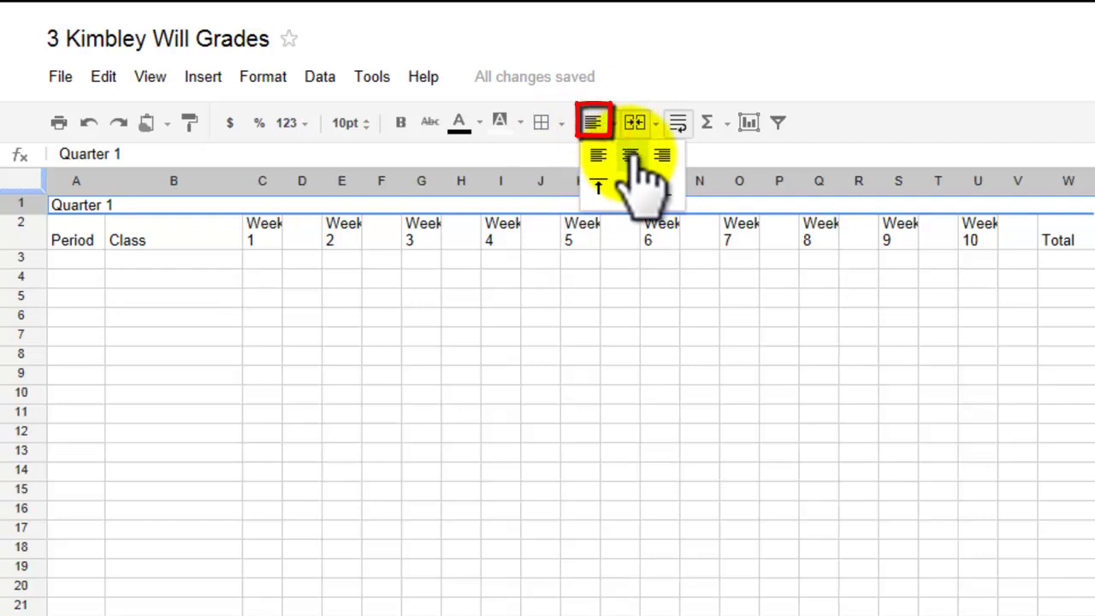
click(631, 155)
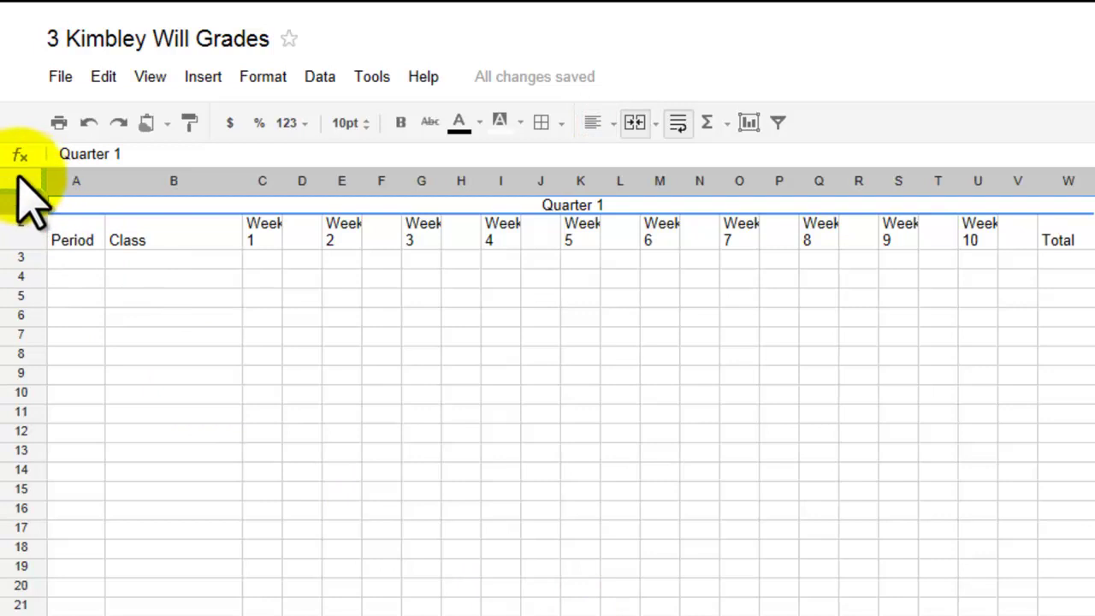
Center-align the contents of every cell in the sheet horizontally
click(16, 176)
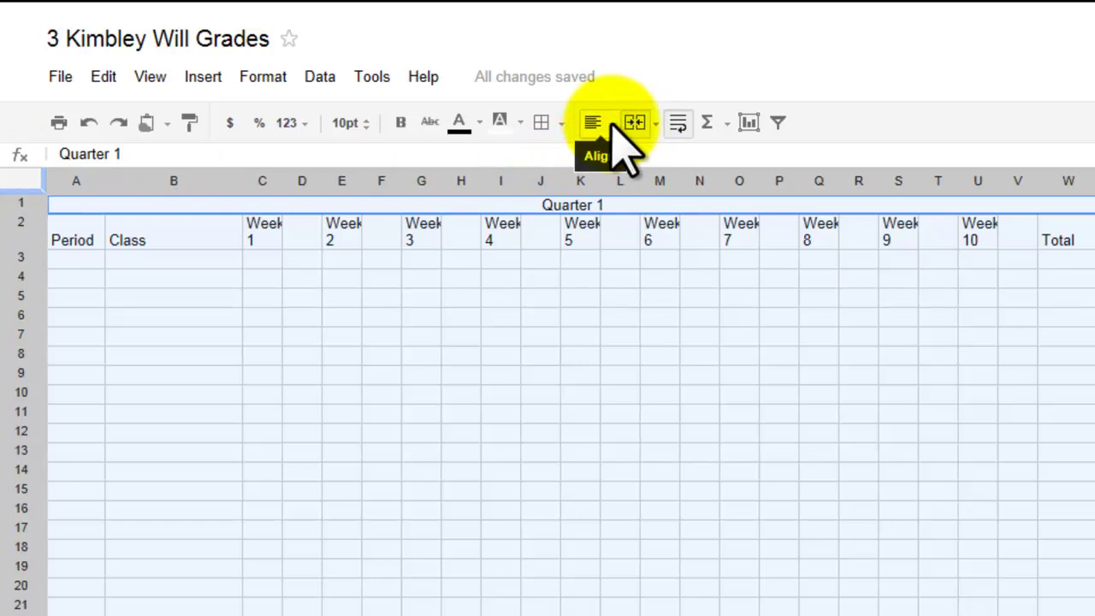
click(613, 123)
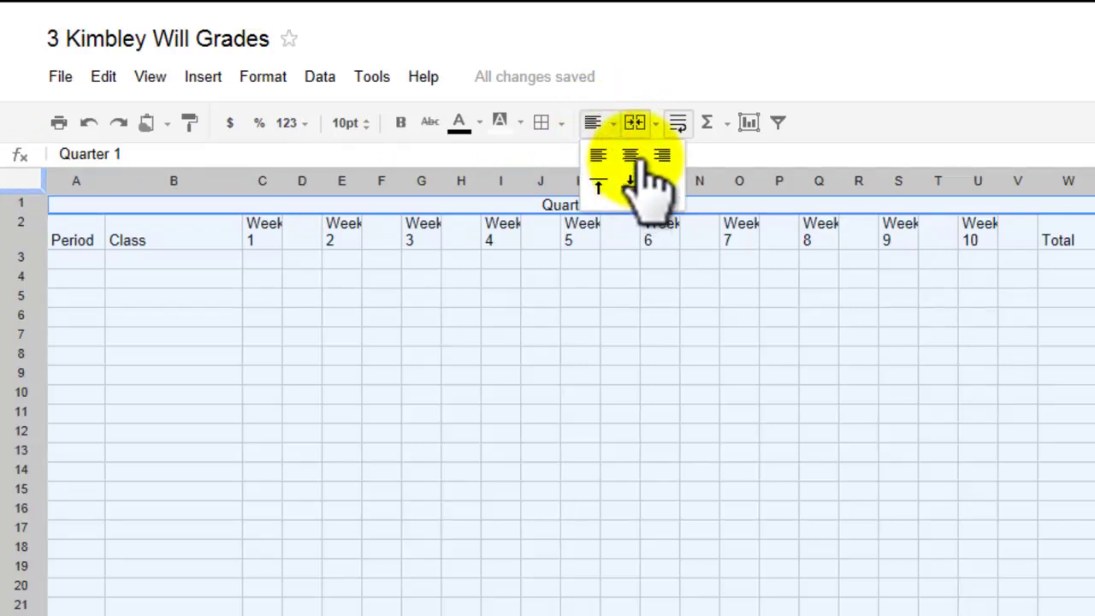
click(630, 156)
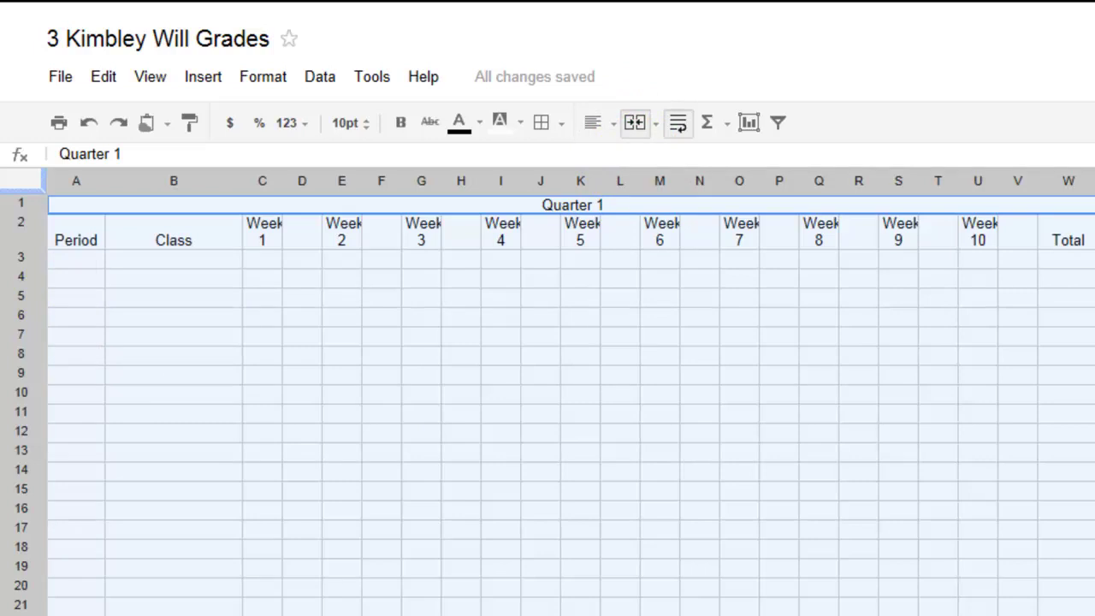
click(580, 613)
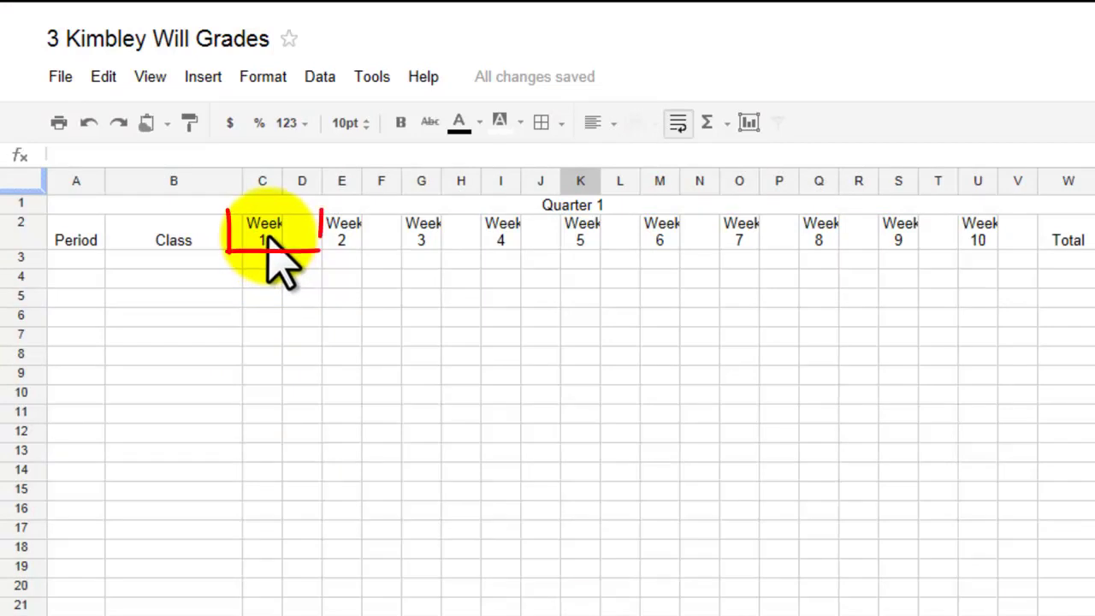
Merge the Week 1 header horizontally across C2:D2
drag(268, 238, 294, 240)
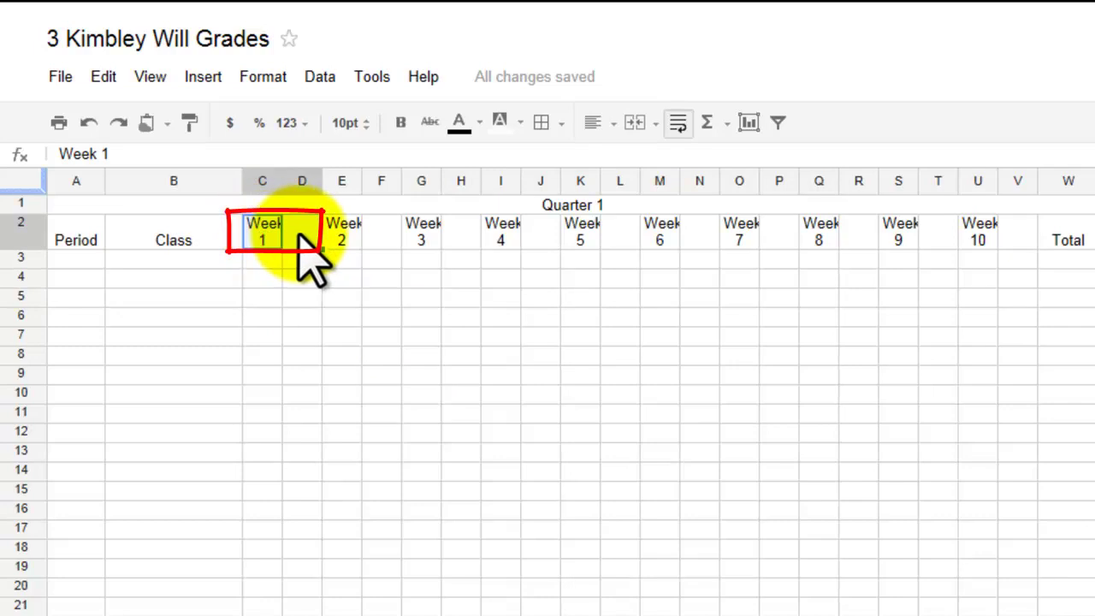
click(106, 80)
mouse_move(305, 369)
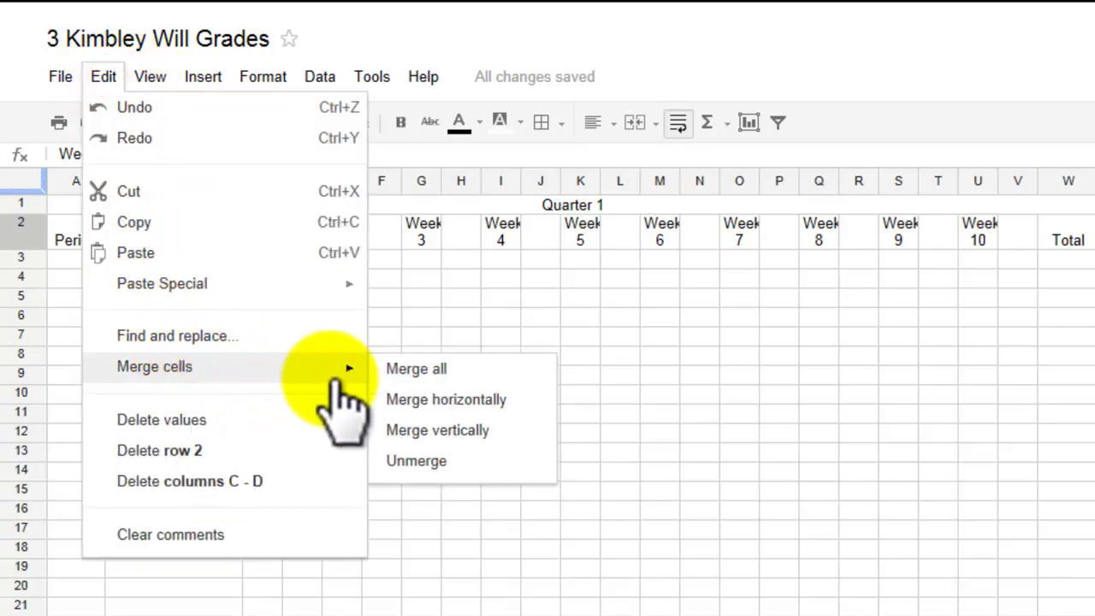
click(440, 396)
click(342, 315)
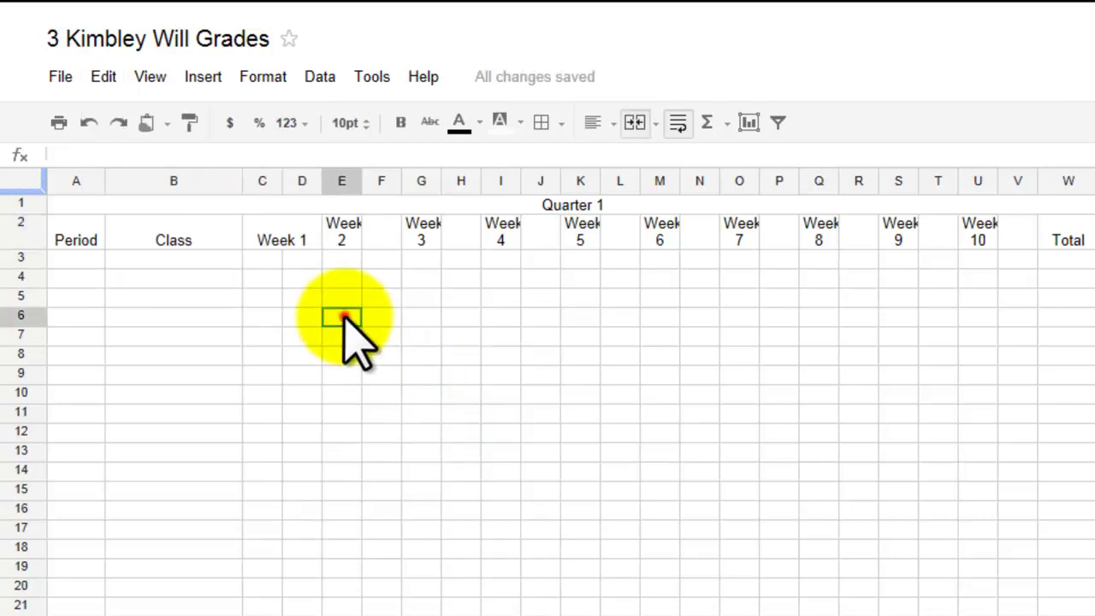
Merge the Week 2 header horizontally across E2:F2
click(335, 228)
shift+click(371, 228)
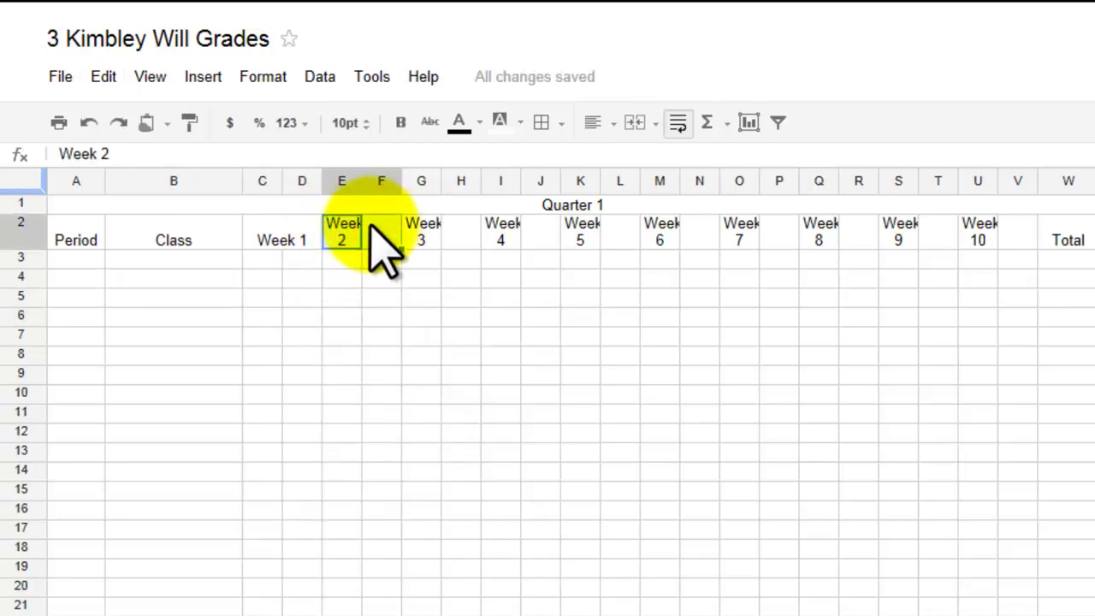
click(104, 77)
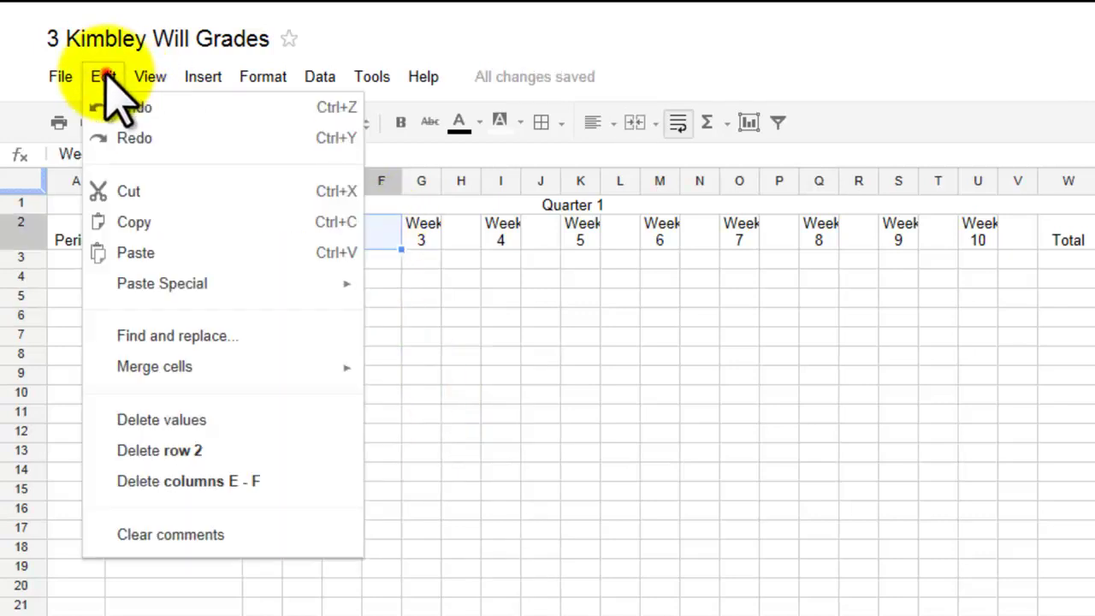
click(196, 368)
click(421, 400)
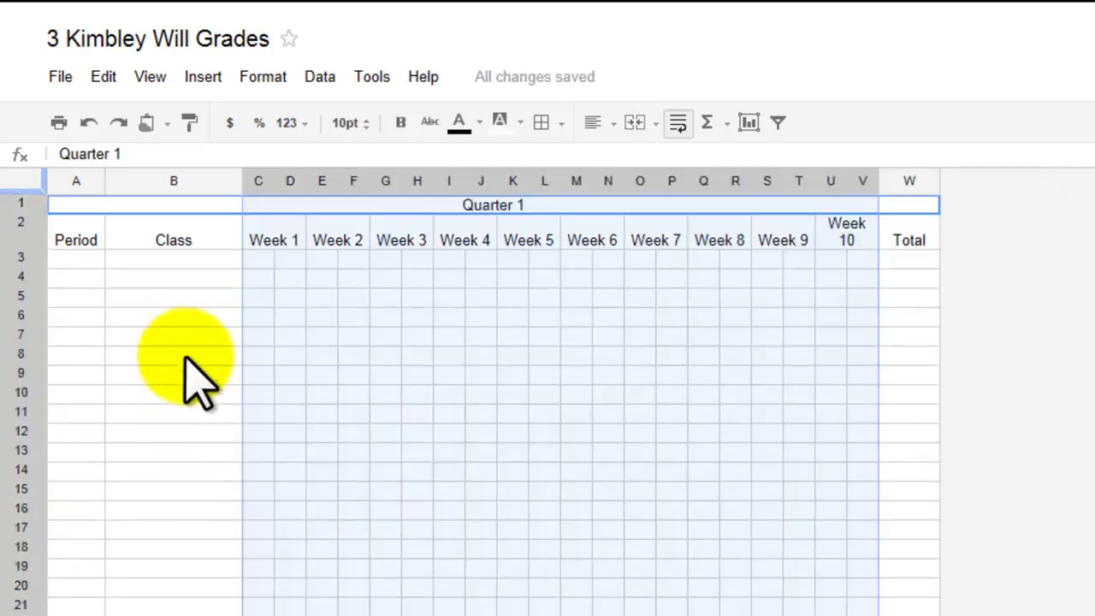
click(175, 335)
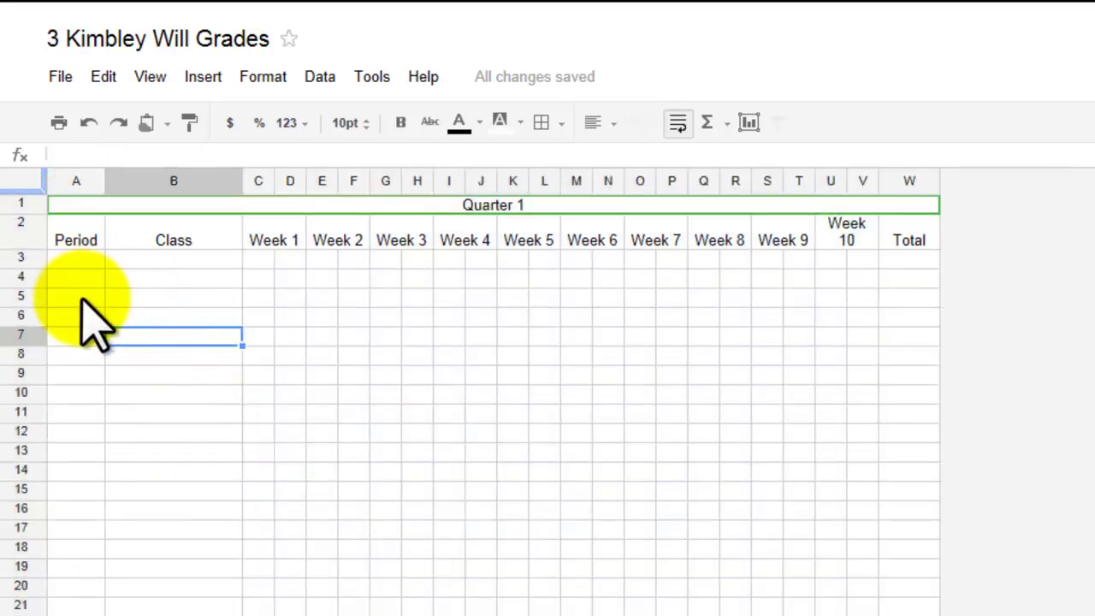
mouse_move(70, 206)
mouse_down()
mouse_move(97, 229)
mouse_move(80, 213)
mouse_up()
click(445, 374)
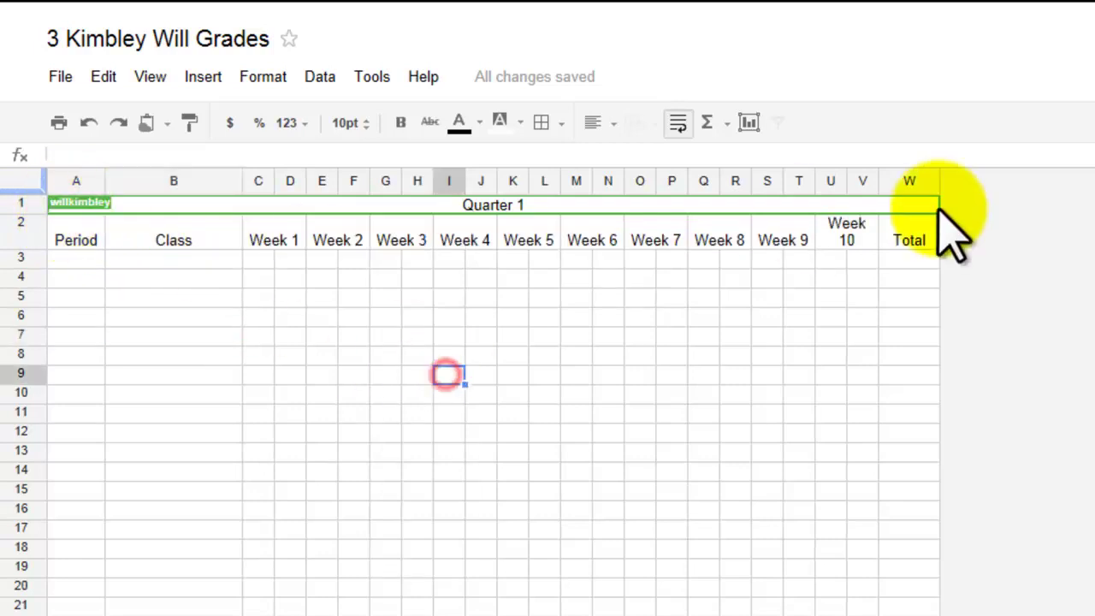
Format the two header rows, from column A through W, with bold white text on a black background
drag(917, 239, 75, 227)
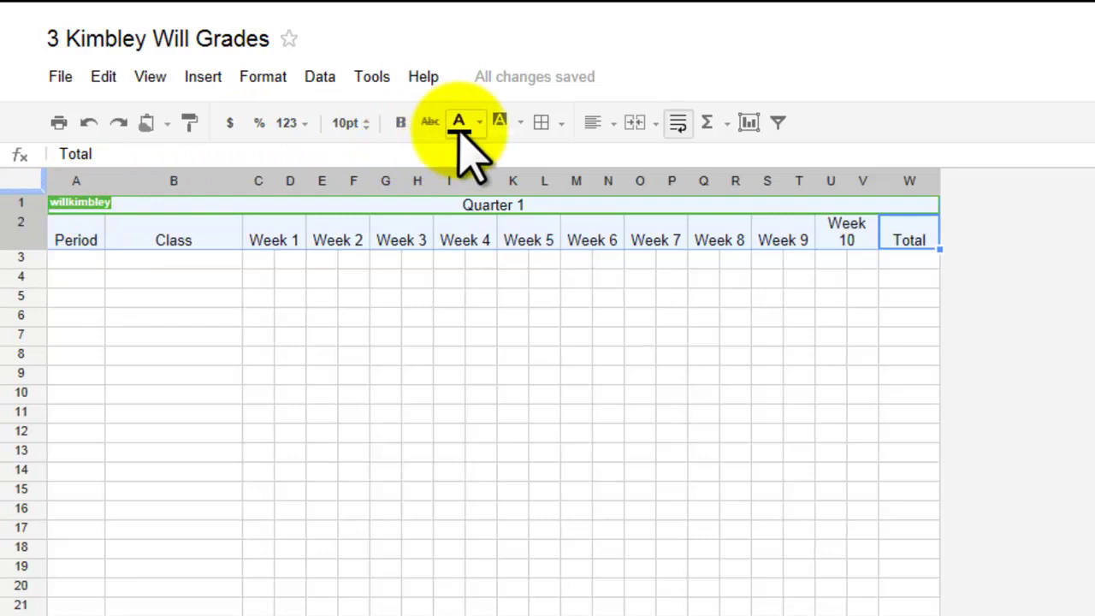
click(401, 125)
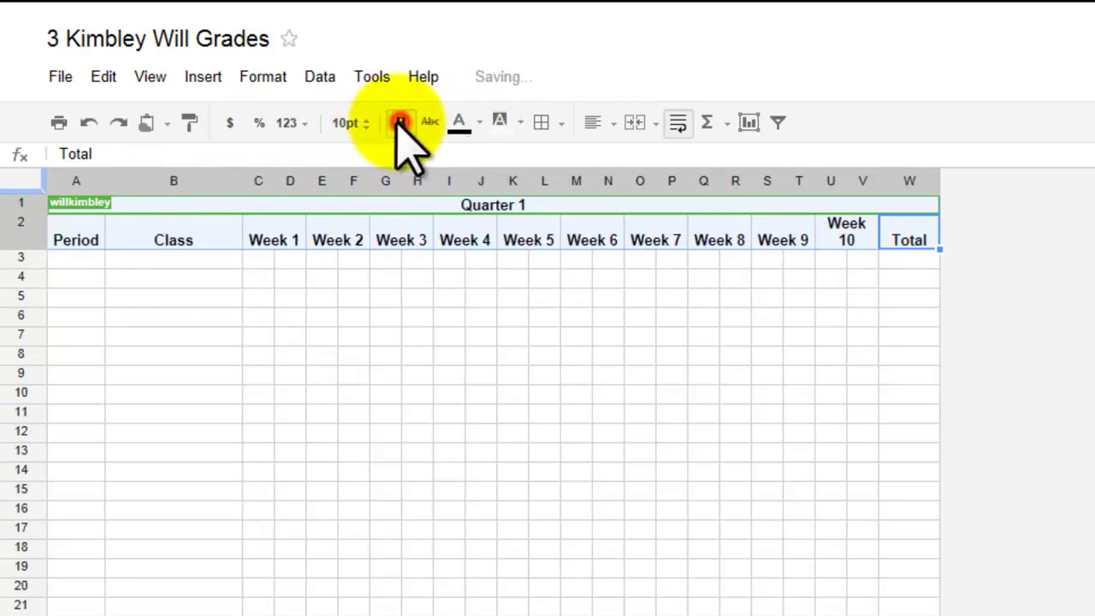
click(479, 124)
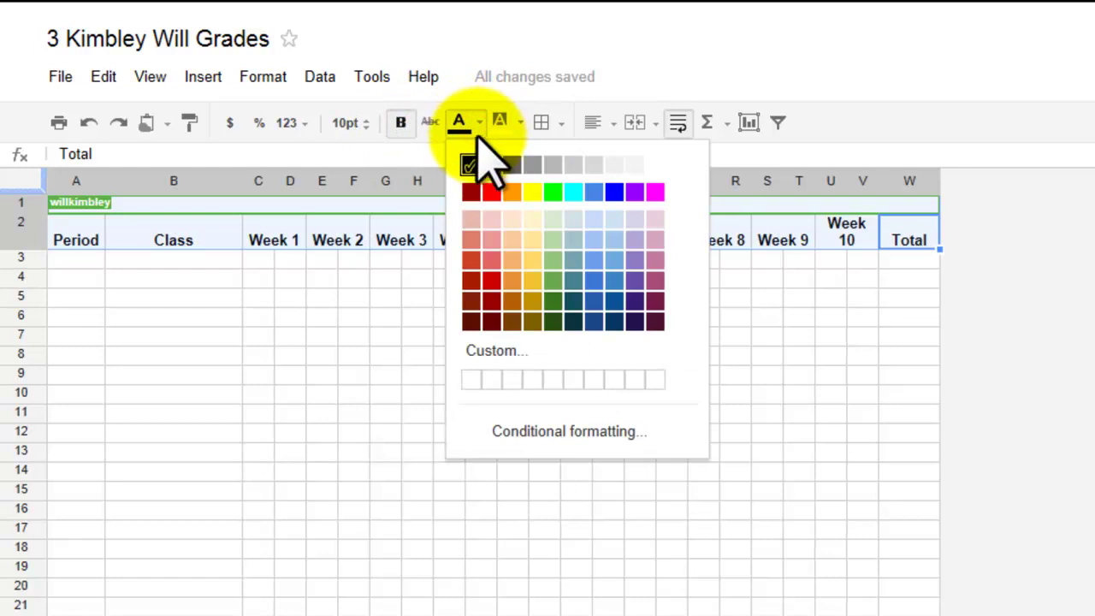
click(654, 161)
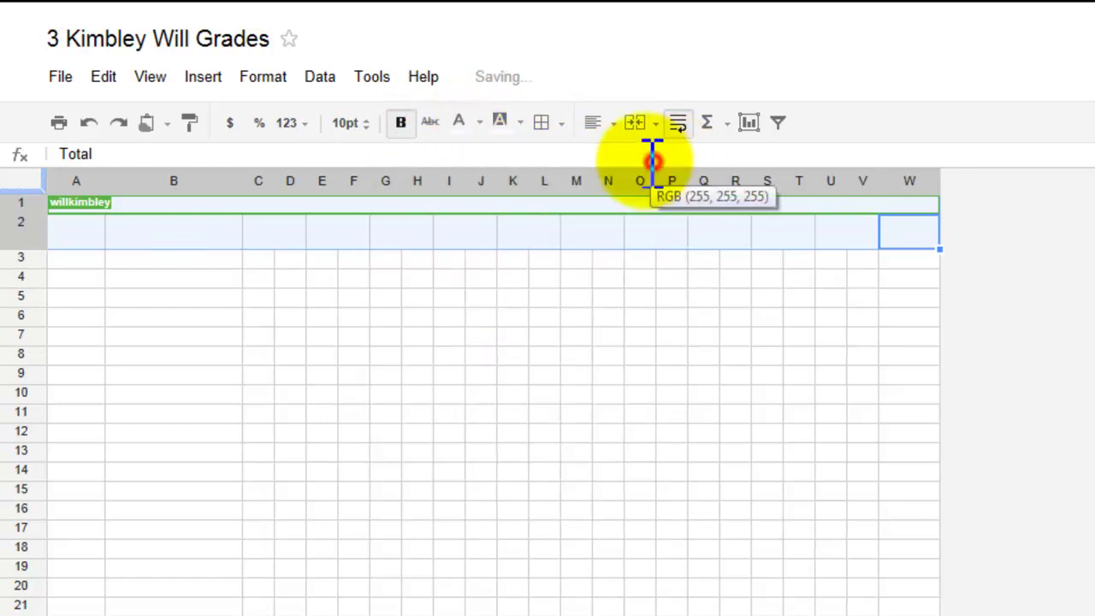
click(520, 124)
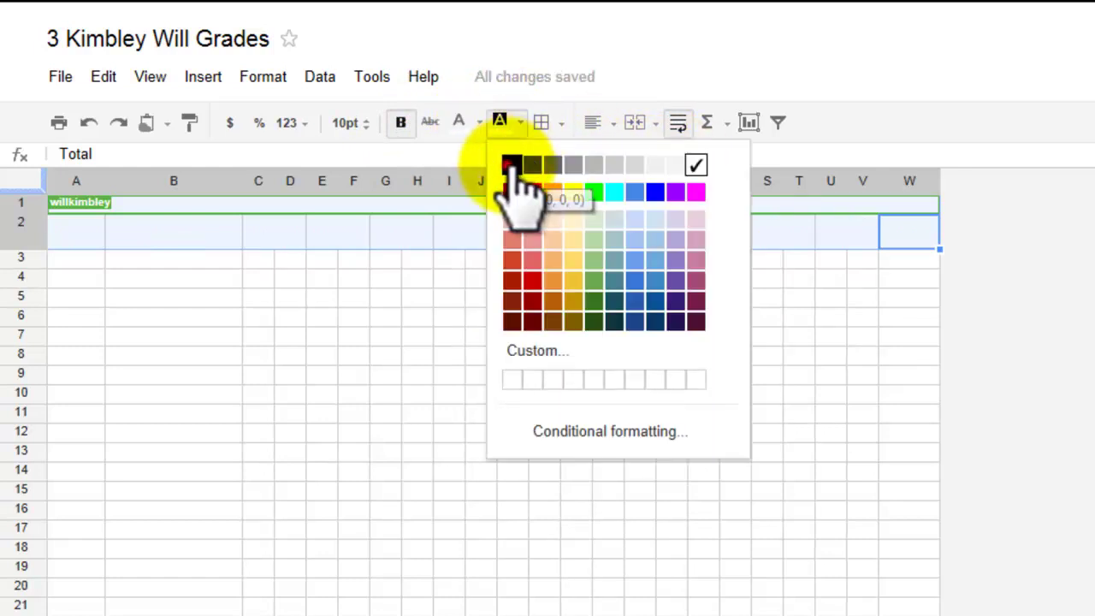
click(512, 165)
click(325, 434)
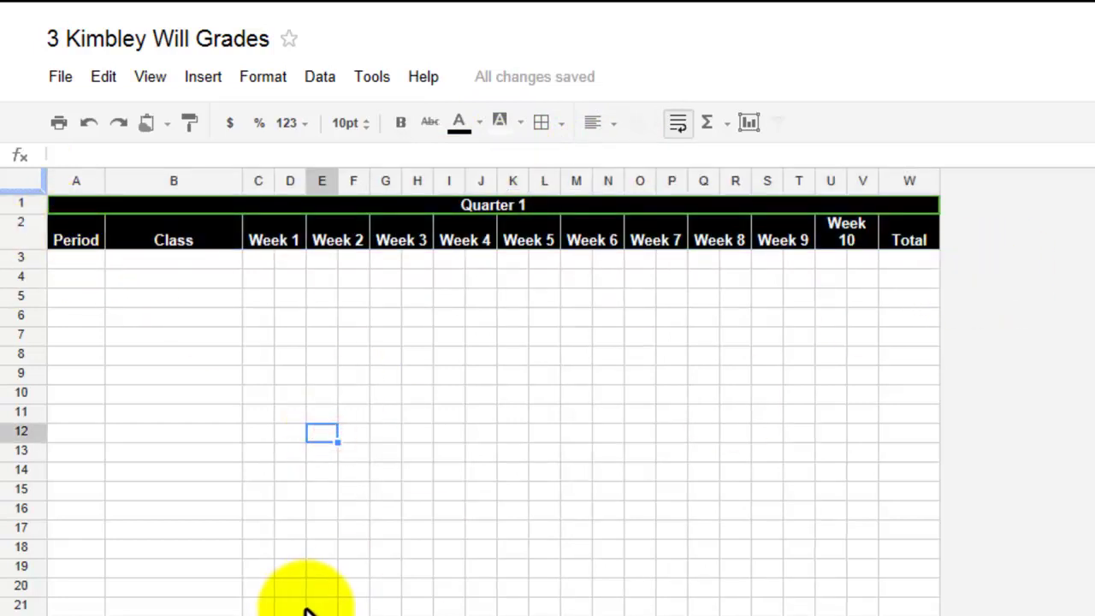
Number the periods 1 through 8 in A3:A10 and enter GPA in B12
click(78, 262)
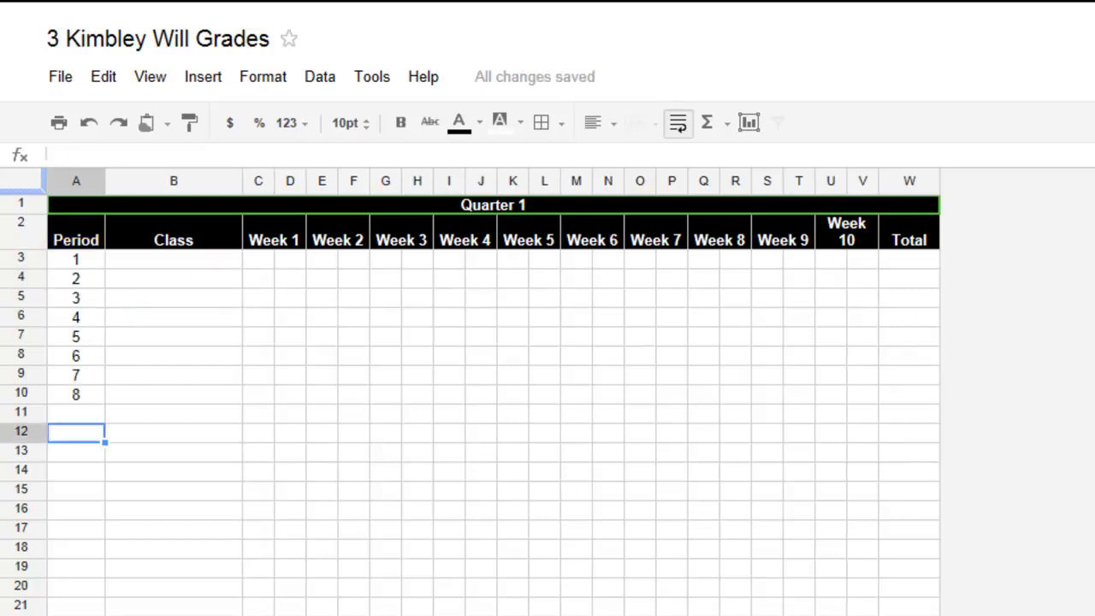
click(183, 429)
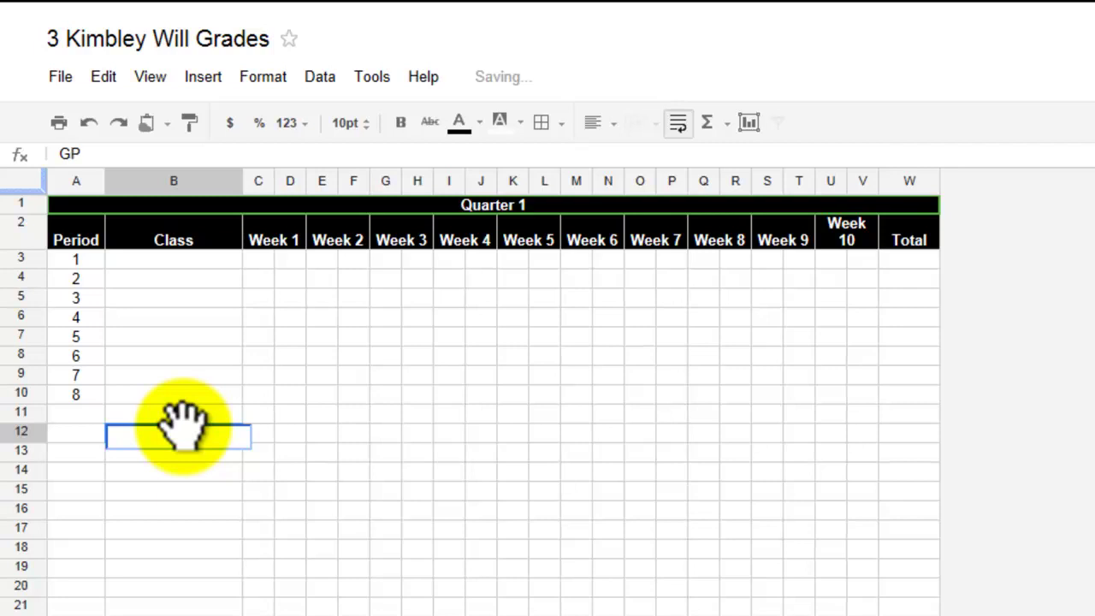
click(450, 566)
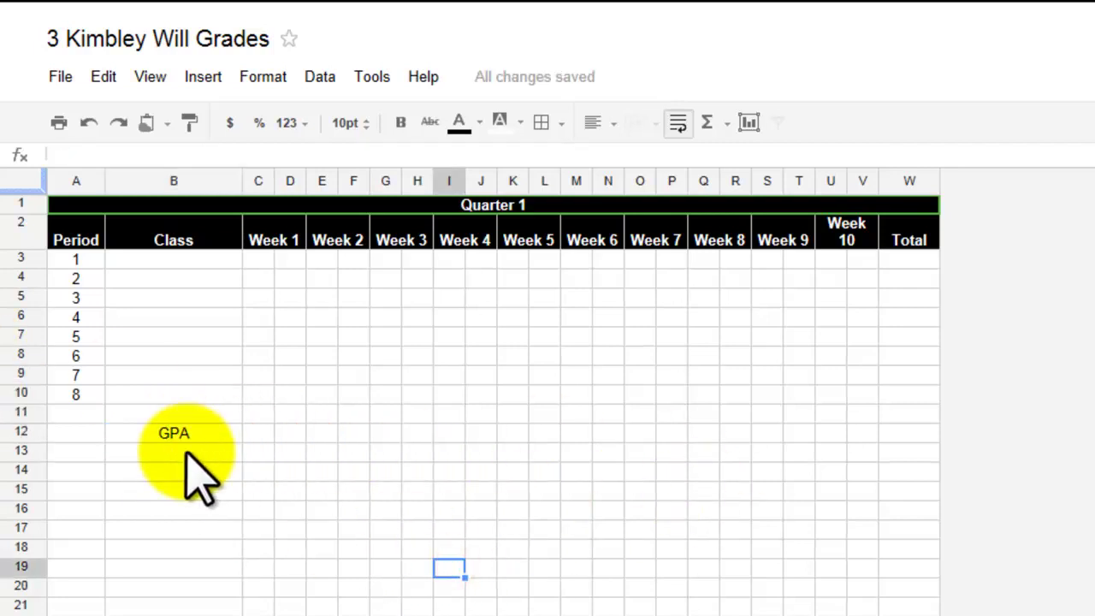
Fill the GPA row from A12 through W12 with a yellow background
drag(73, 433, 925, 438)
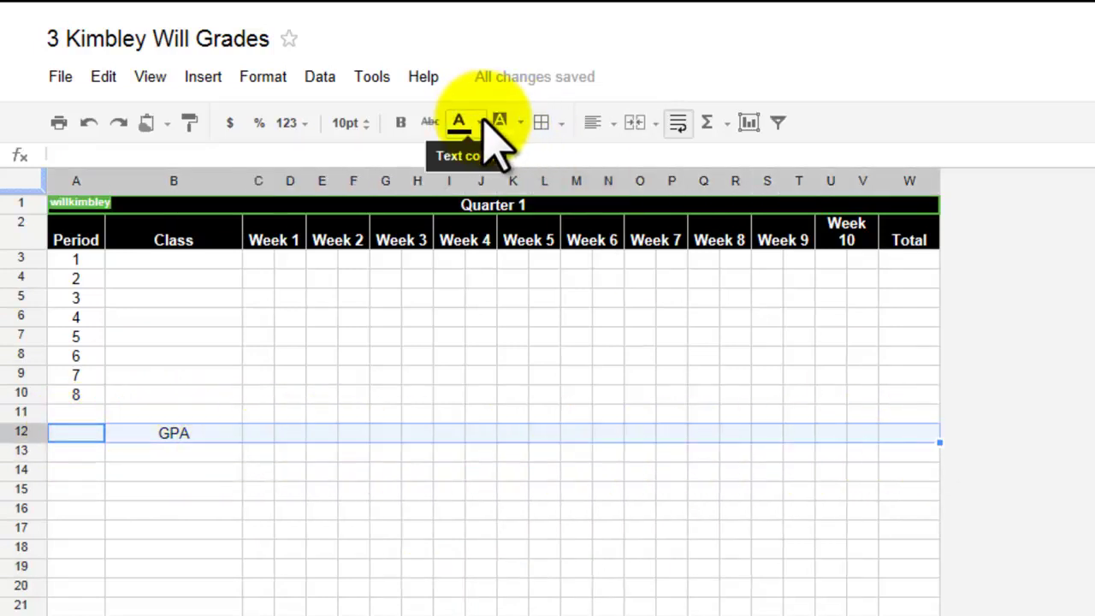
click(540, 122)
click(517, 122)
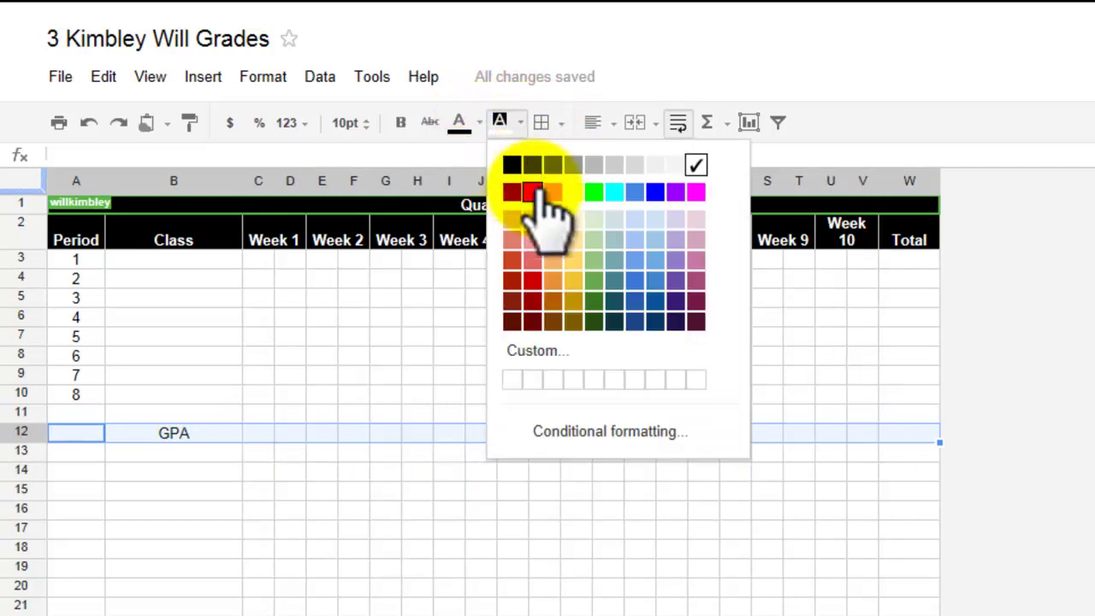
click(573, 192)
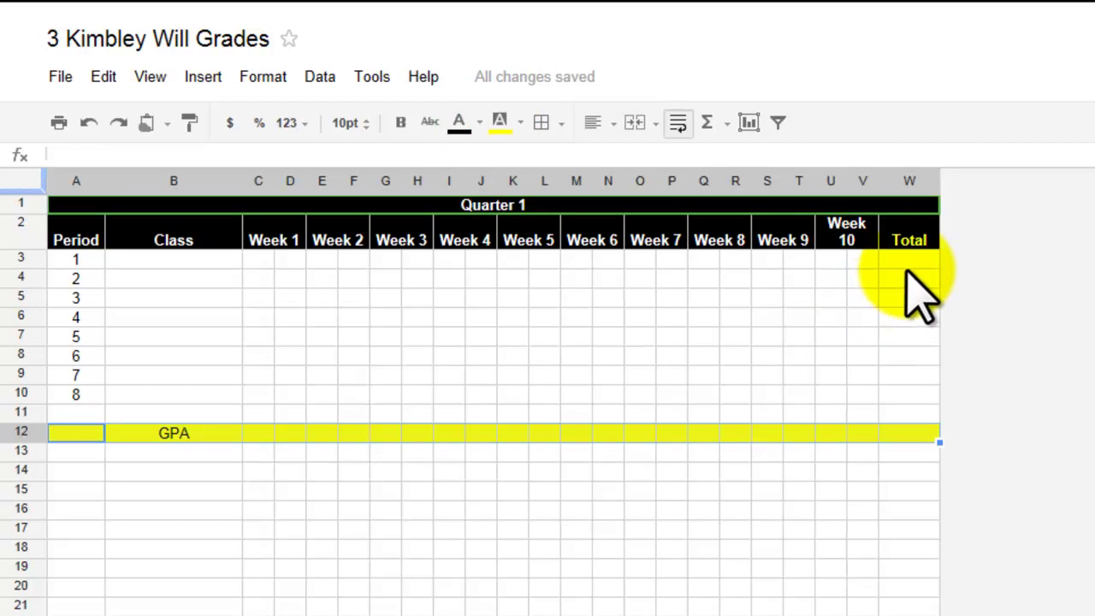
Set the text color of the Total column cells W3:W11 to yellow
drag(907, 259, 912, 417)
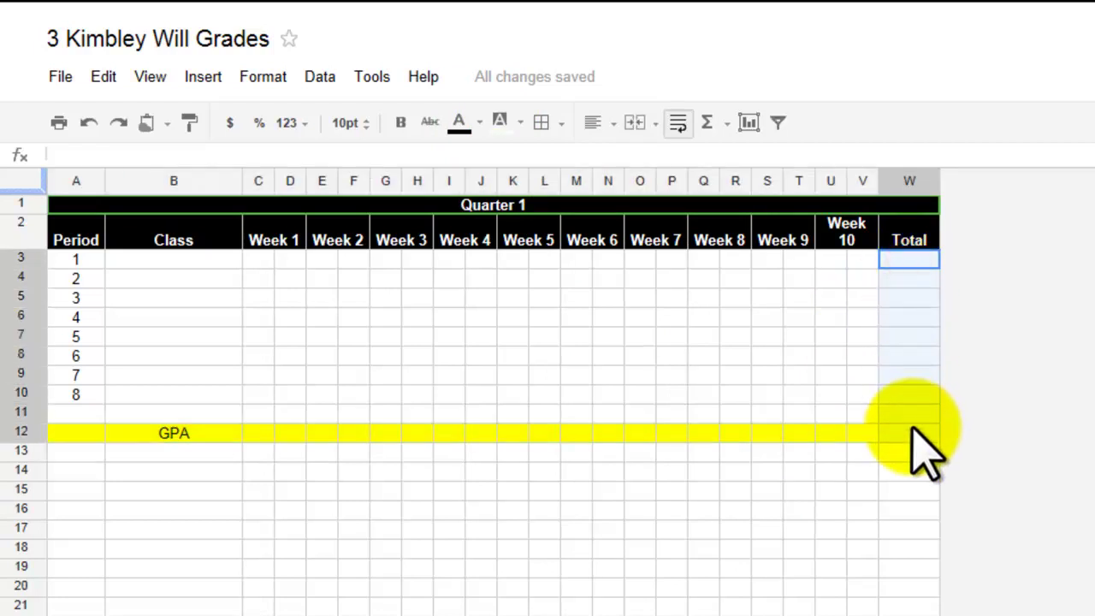
click(479, 123)
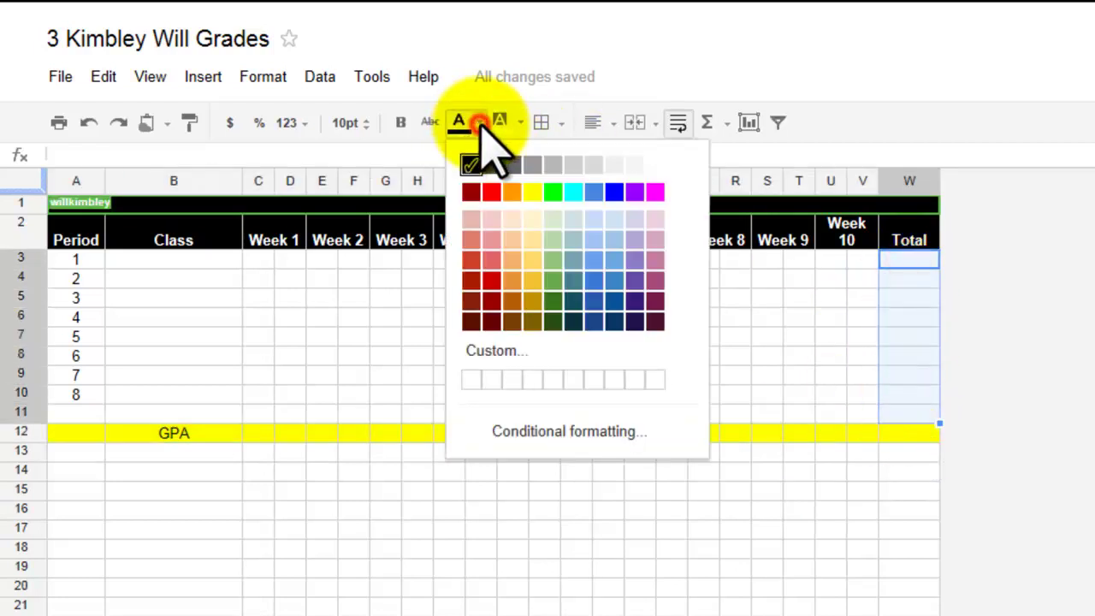
click(532, 192)
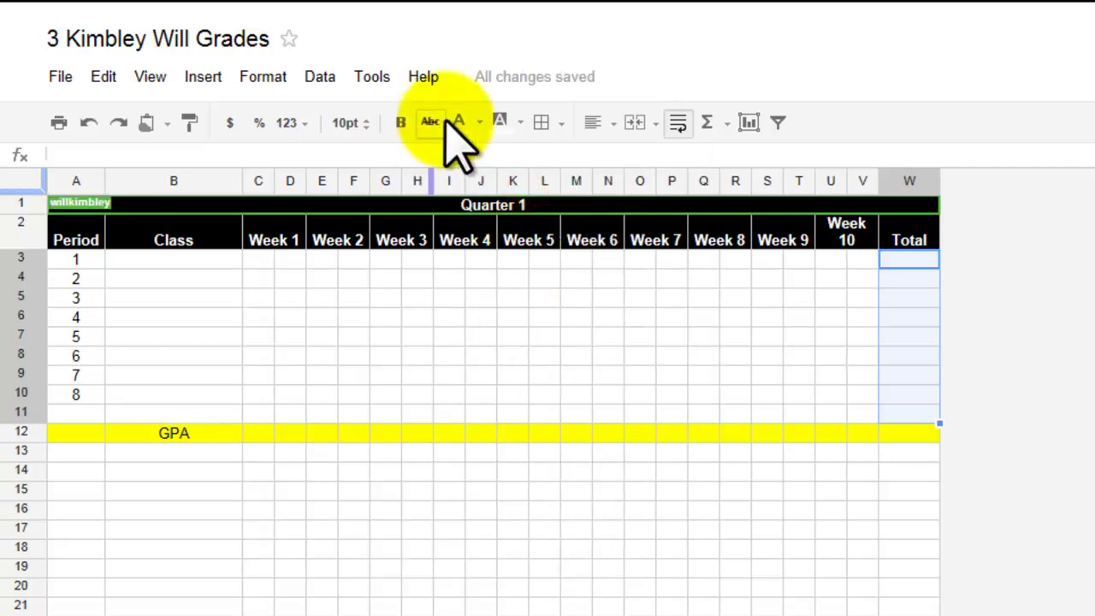
Set the text color of cells W3:W11 back to black
click(479, 122)
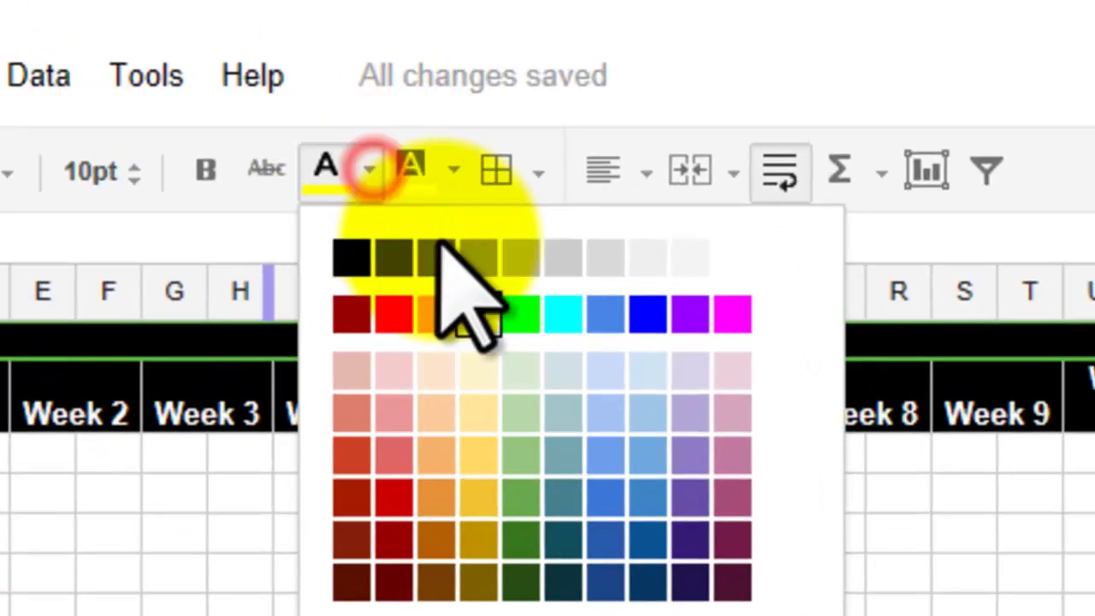
click(412, 168)
click(370, 168)
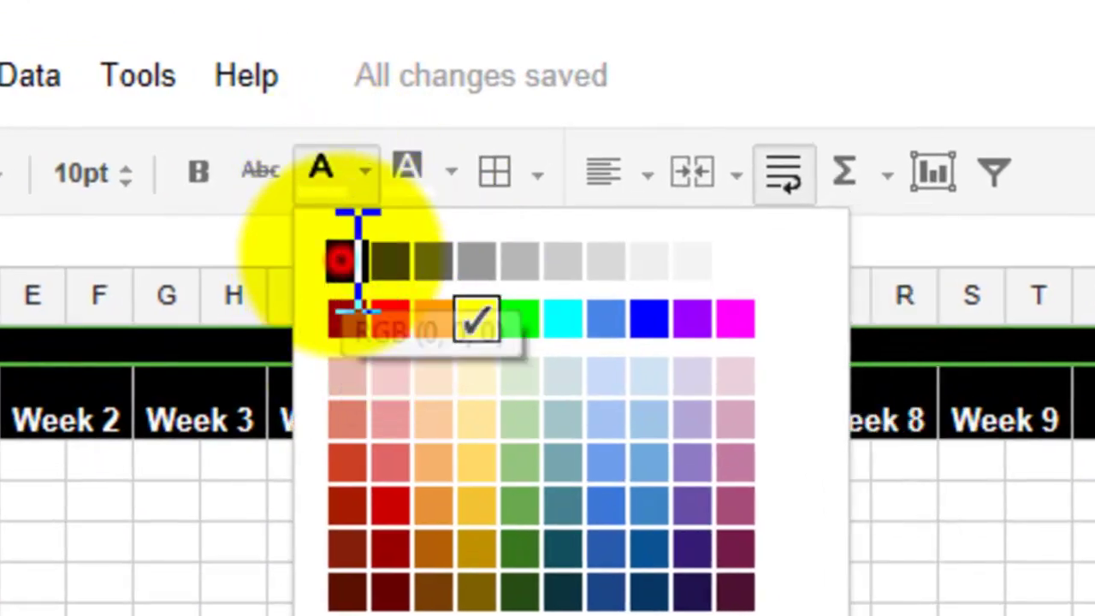
Set the text of Total column cells W3:W11 to black and their background to yellow
click(345, 259)
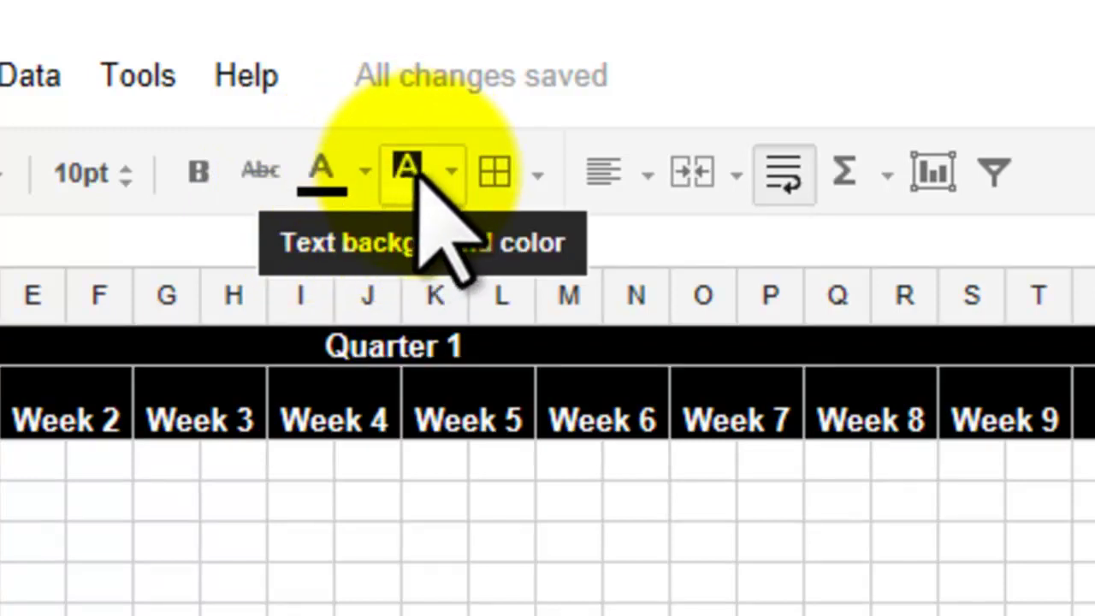
click(449, 172)
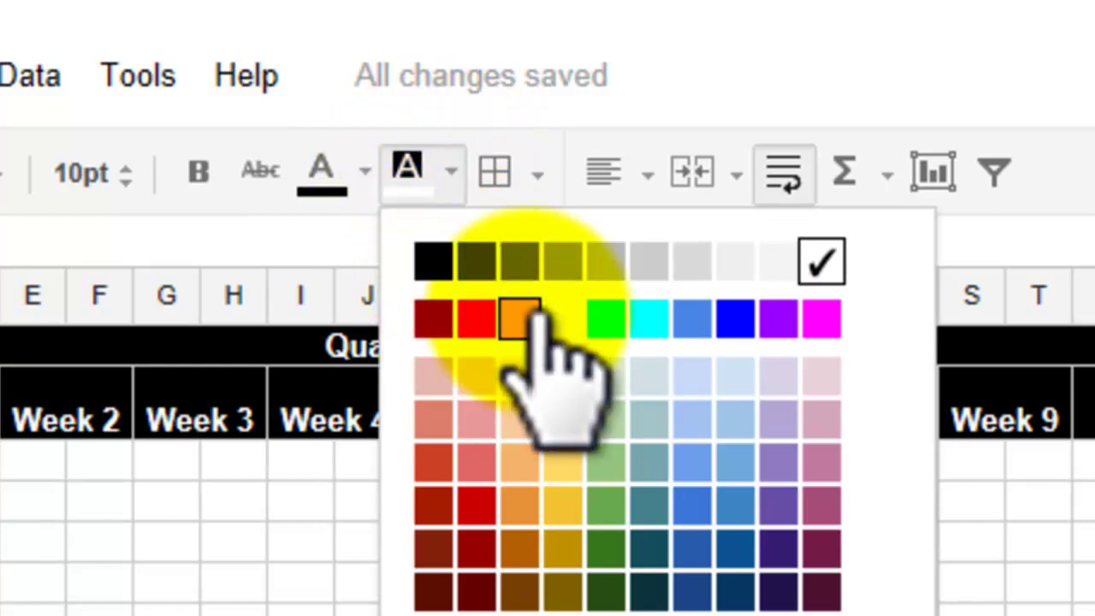
click(562, 318)
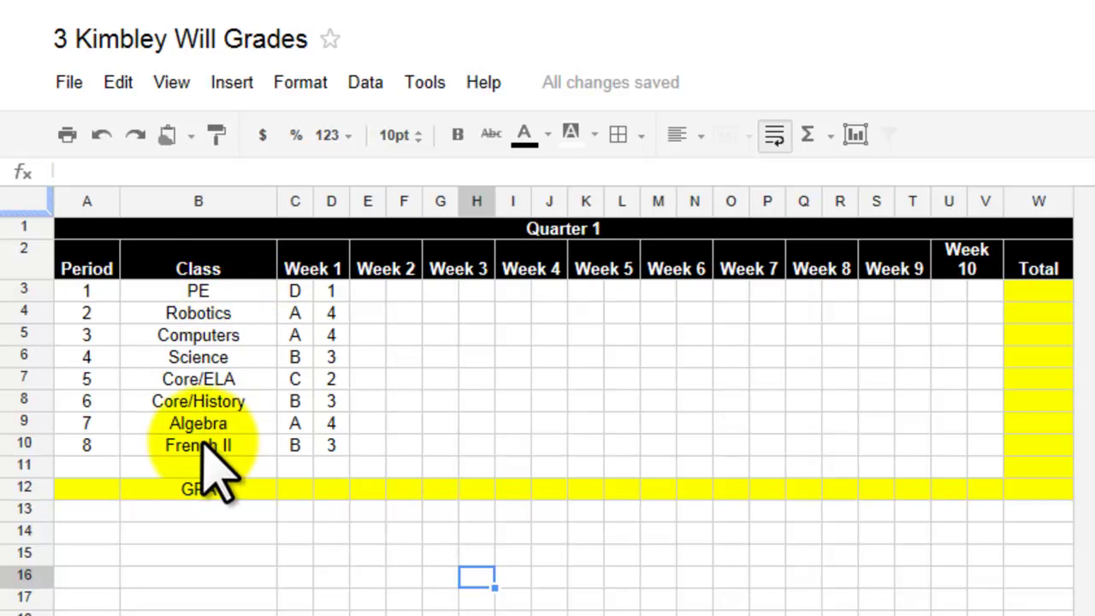
Calculate the Week 1 GPA in D12 as the average of D3:D10
click(330, 488)
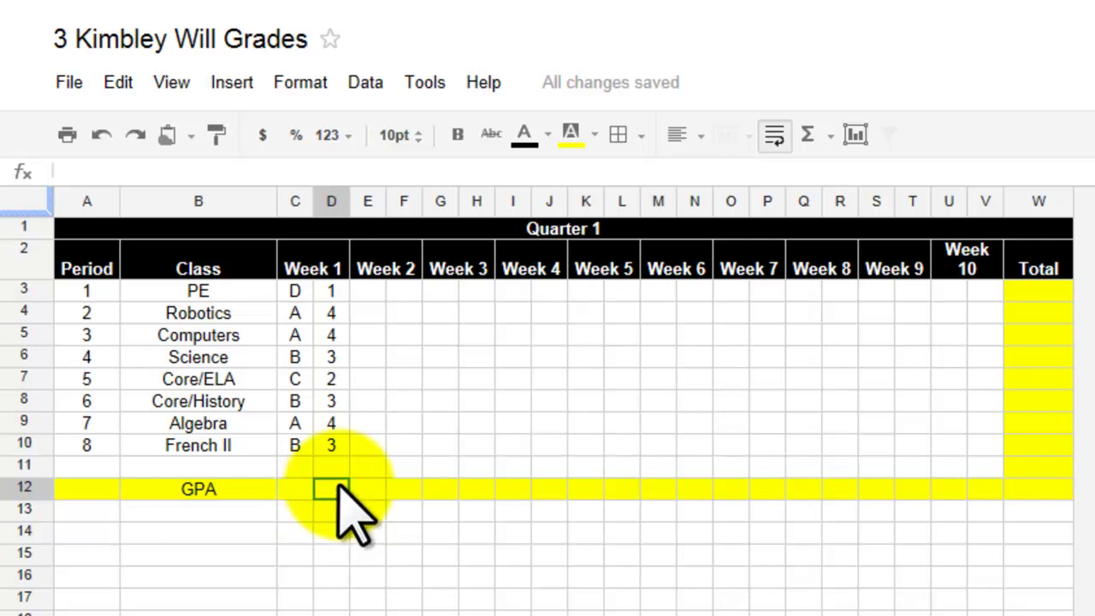
click(819, 133)
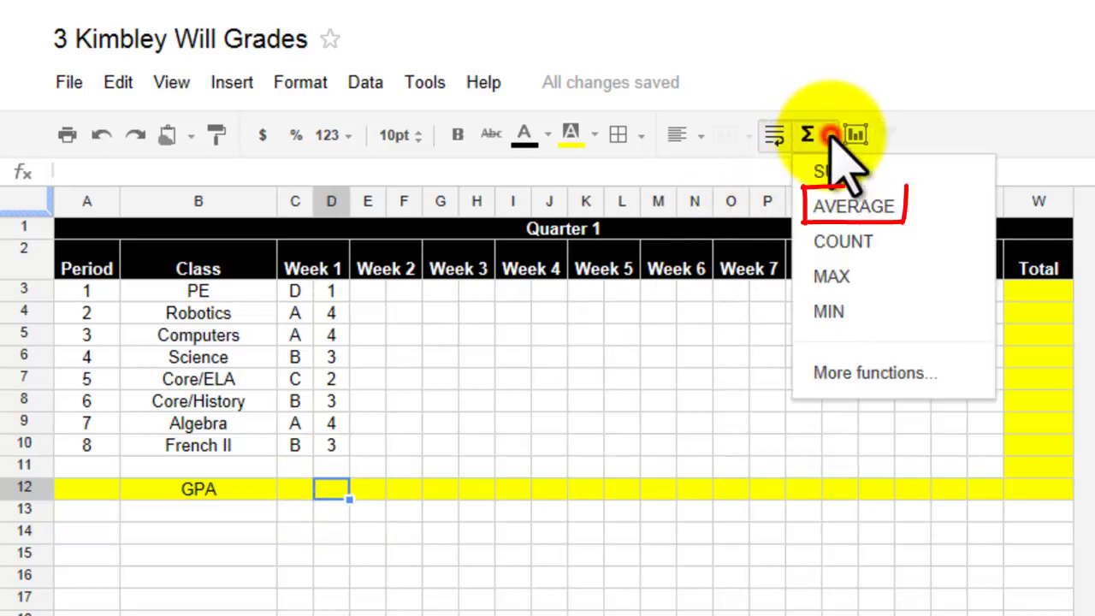
click(855, 210)
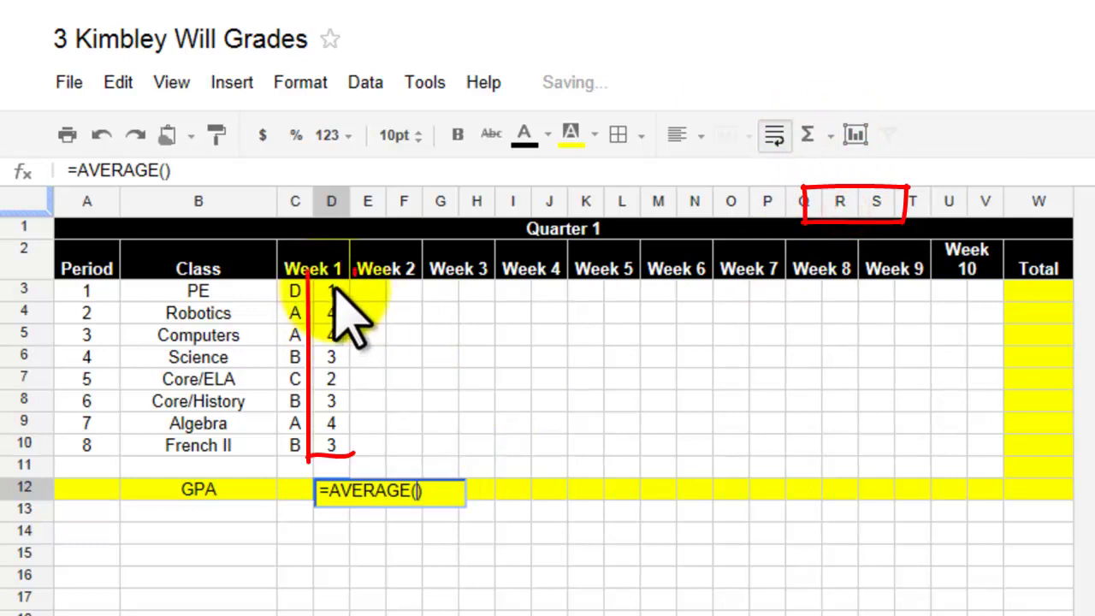
drag(336, 297, 338, 443)
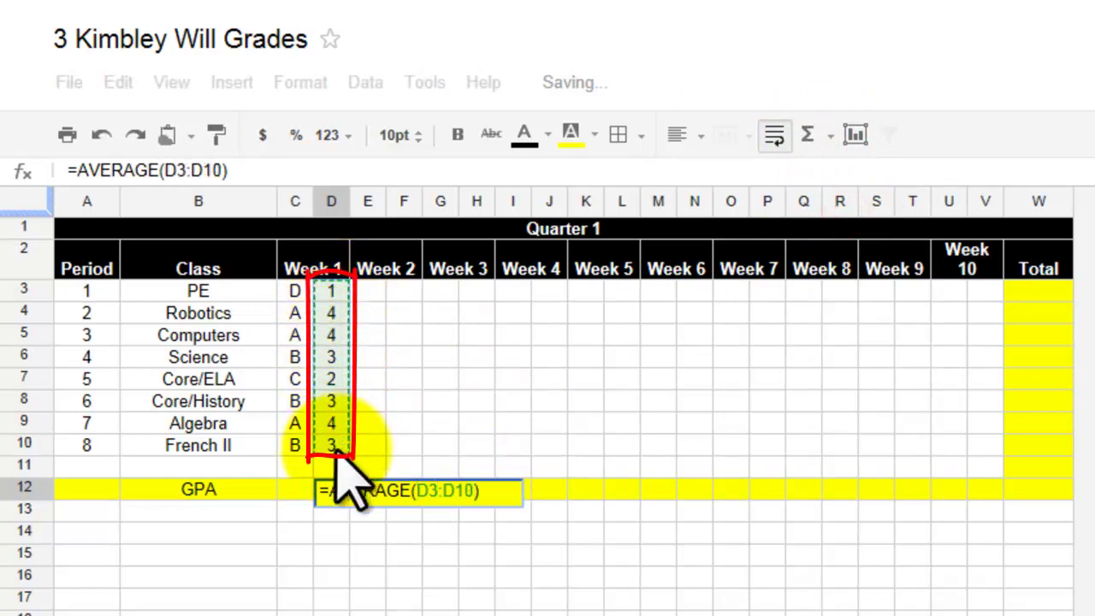
key(Return)
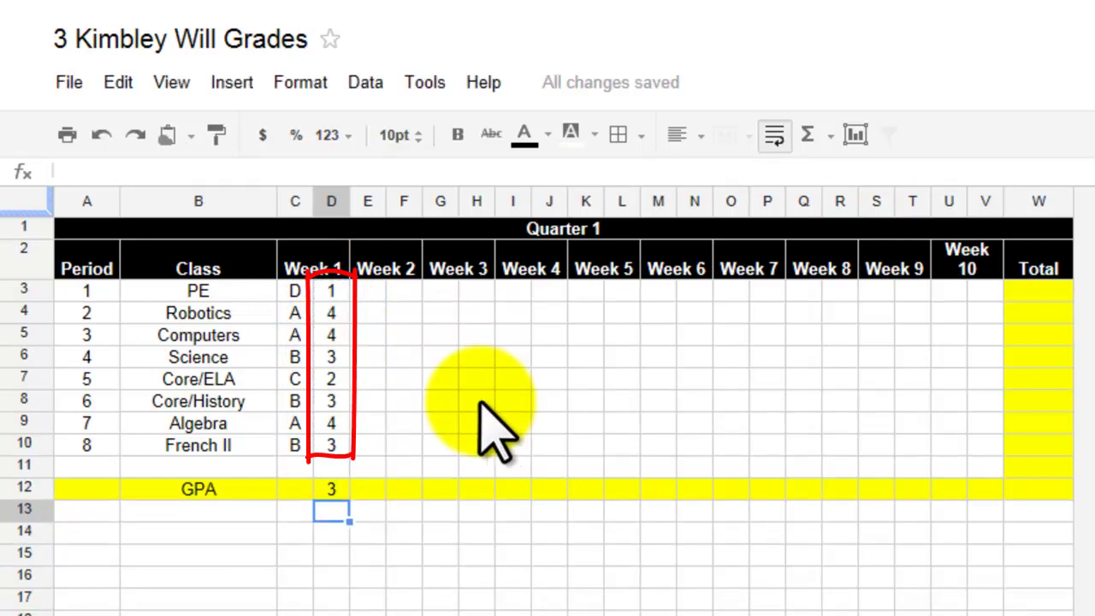
click(329, 489)
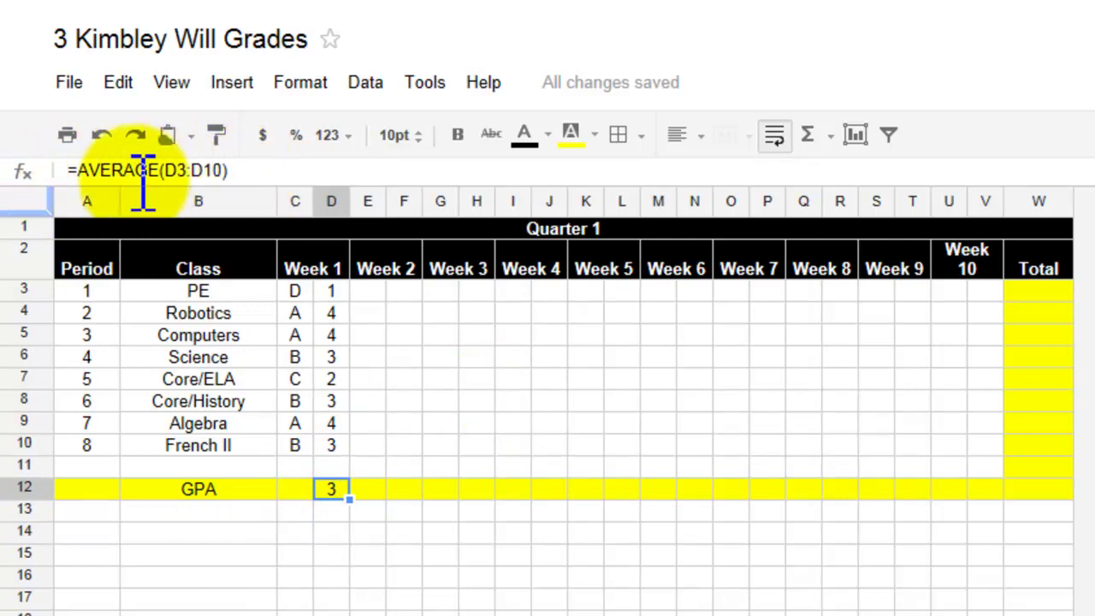
click(440, 614)
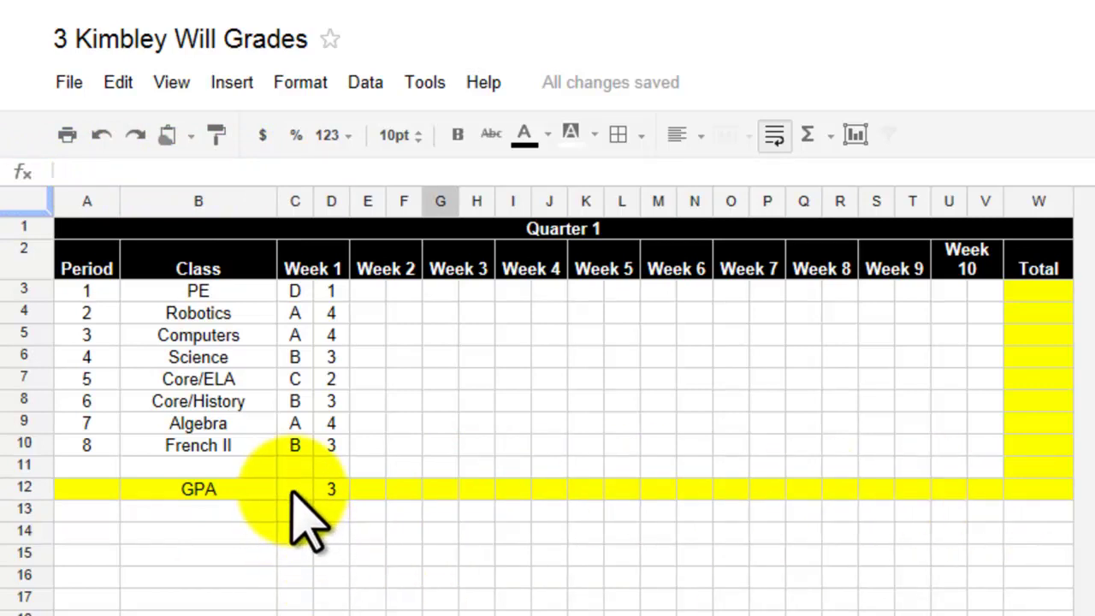
Fill the GPA cells C12:D12 across the row through V12 and check the copied formula in F12
click(294, 489)
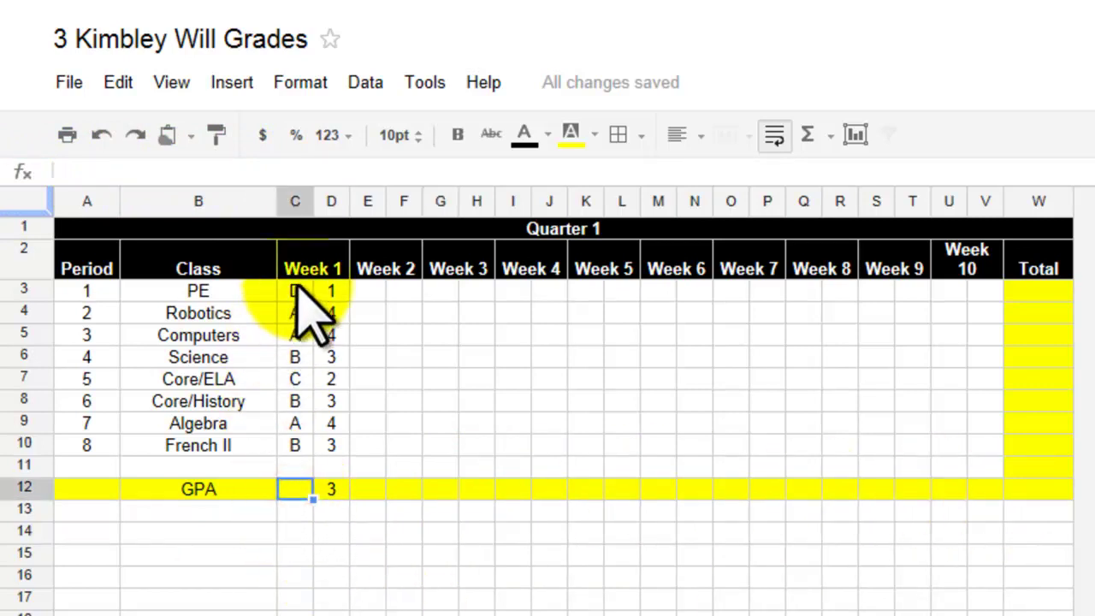
click(334, 488)
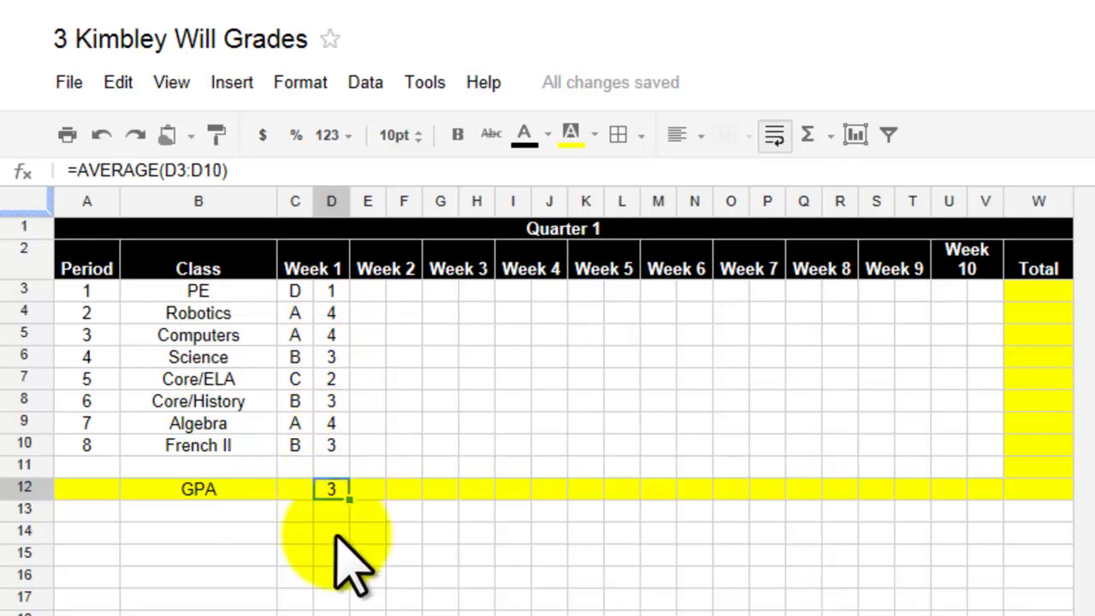
click(359, 571)
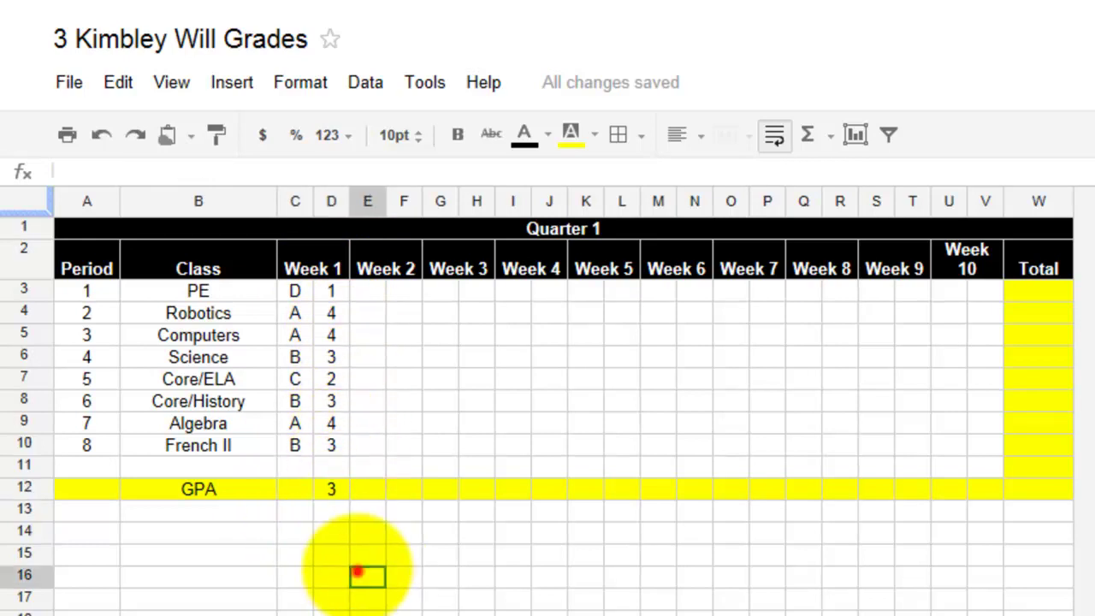
click(294, 488)
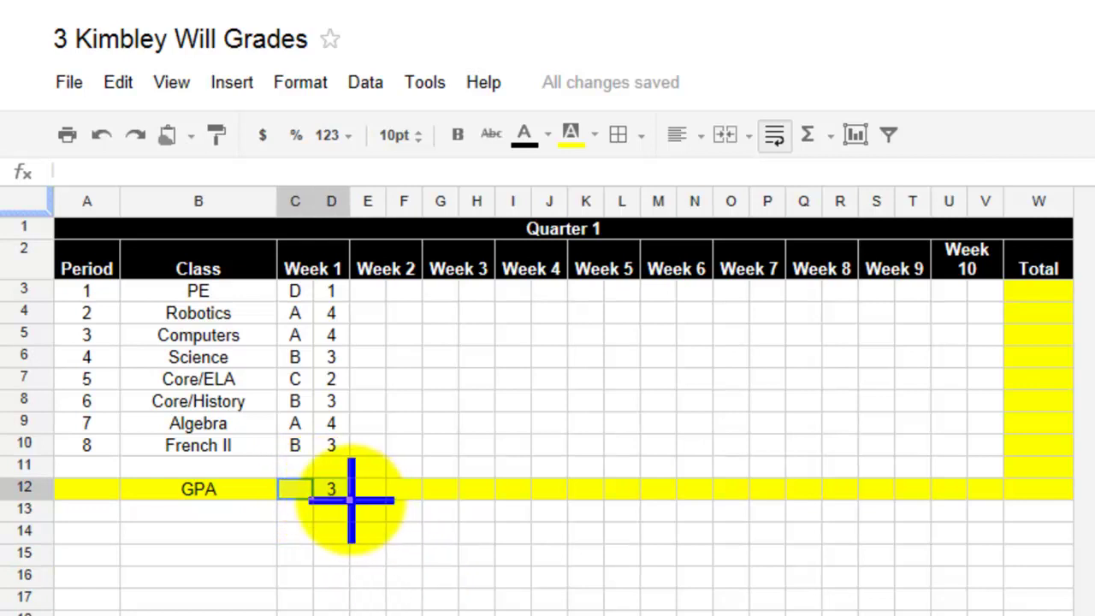
drag(350, 500, 989, 509)
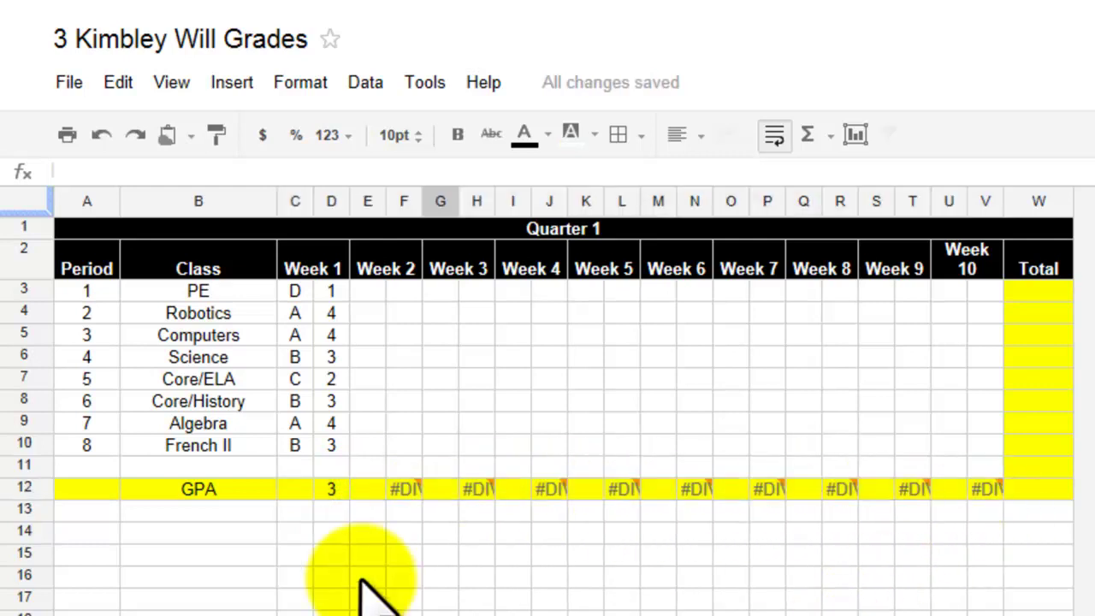
click(400, 489)
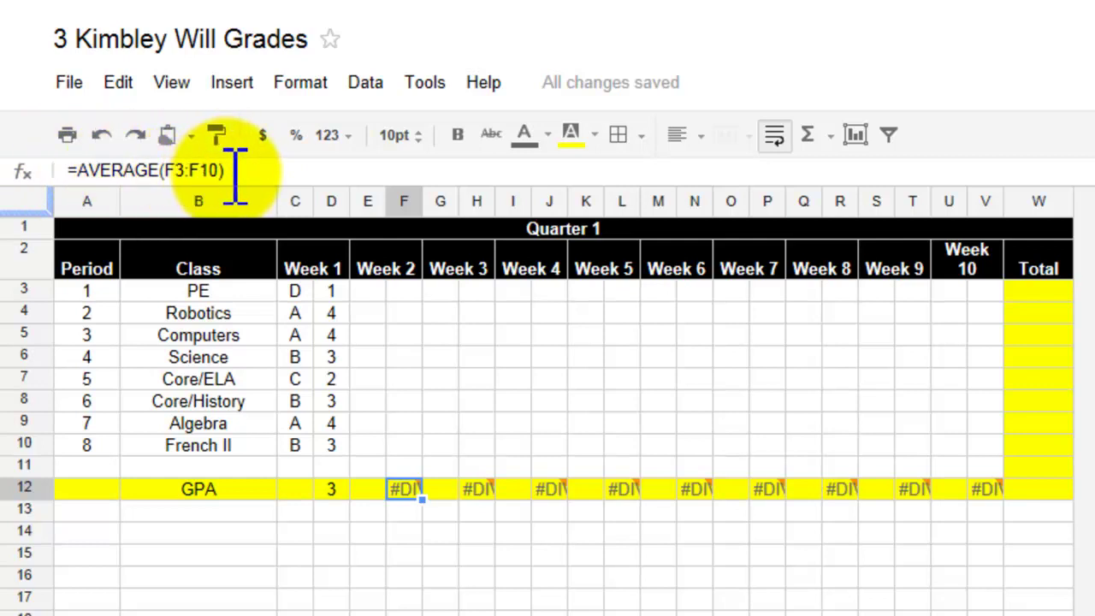
mouse_move(404, 496)
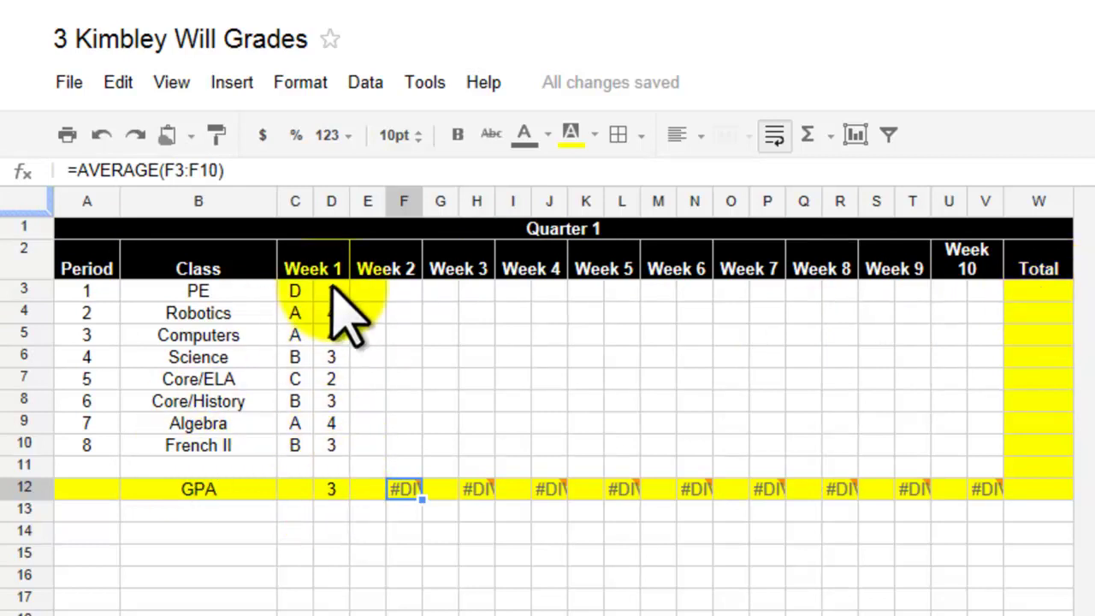
Calculate the PE total in W3 as the average of C3:V3
click(1051, 289)
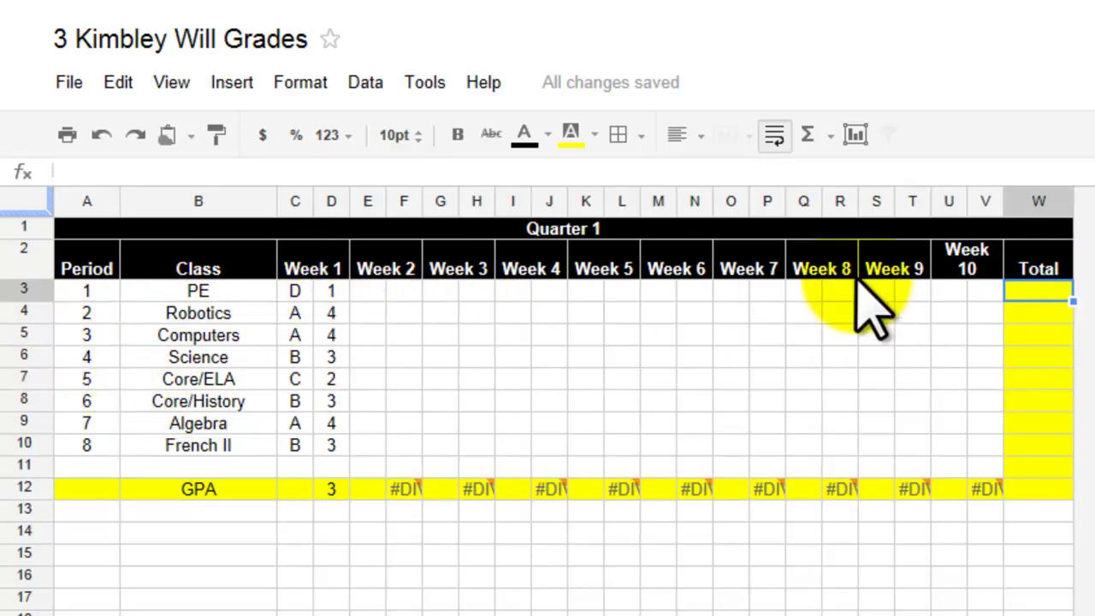
click(830, 136)
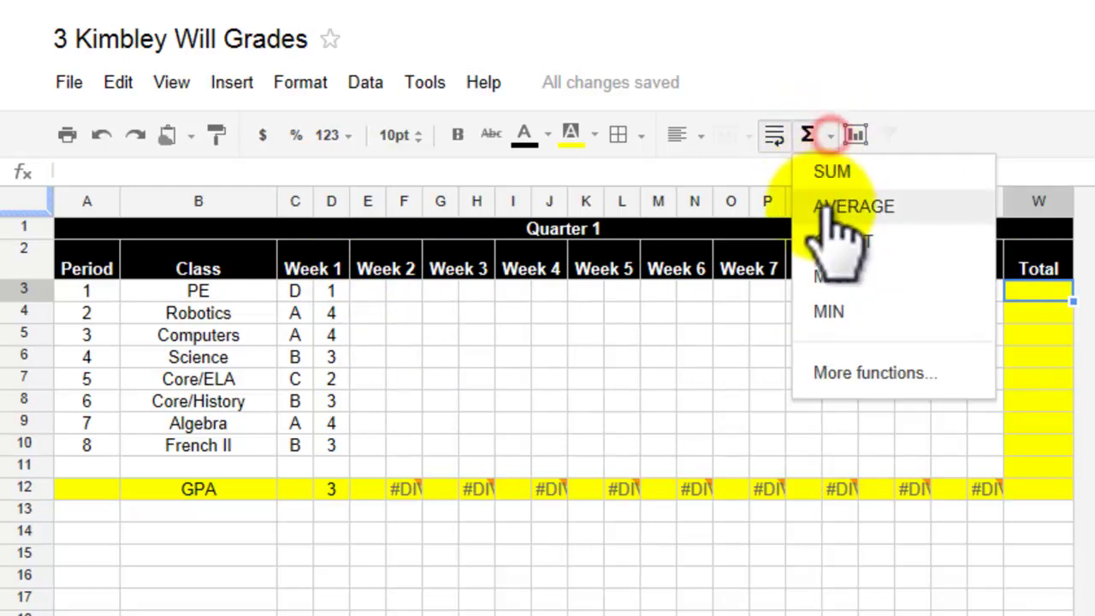
click(835, 205)
drag(286, 293, 975, 299)
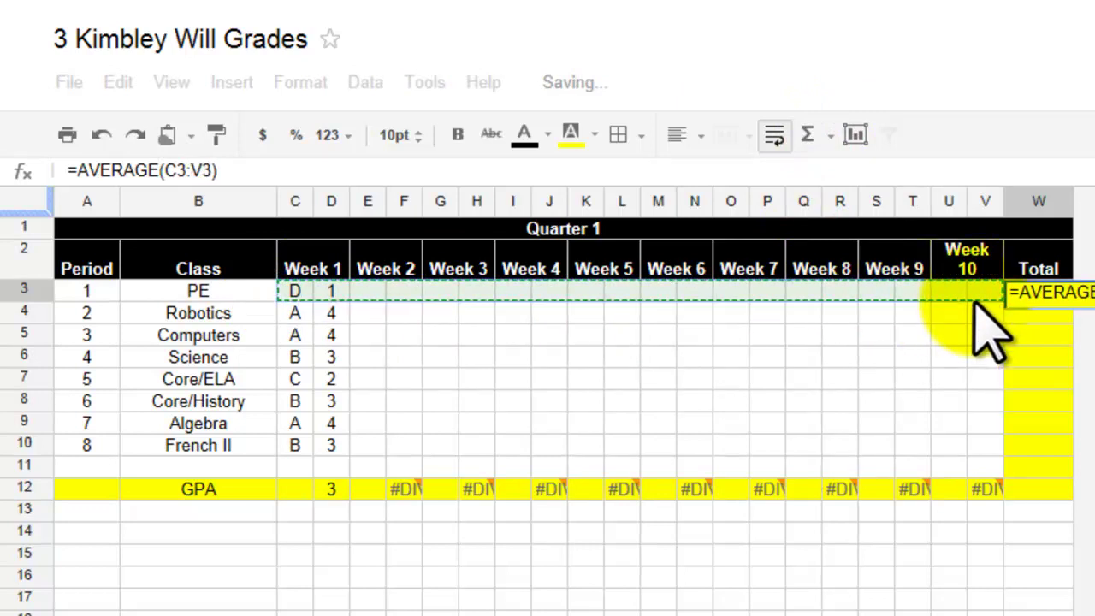
key(Return)
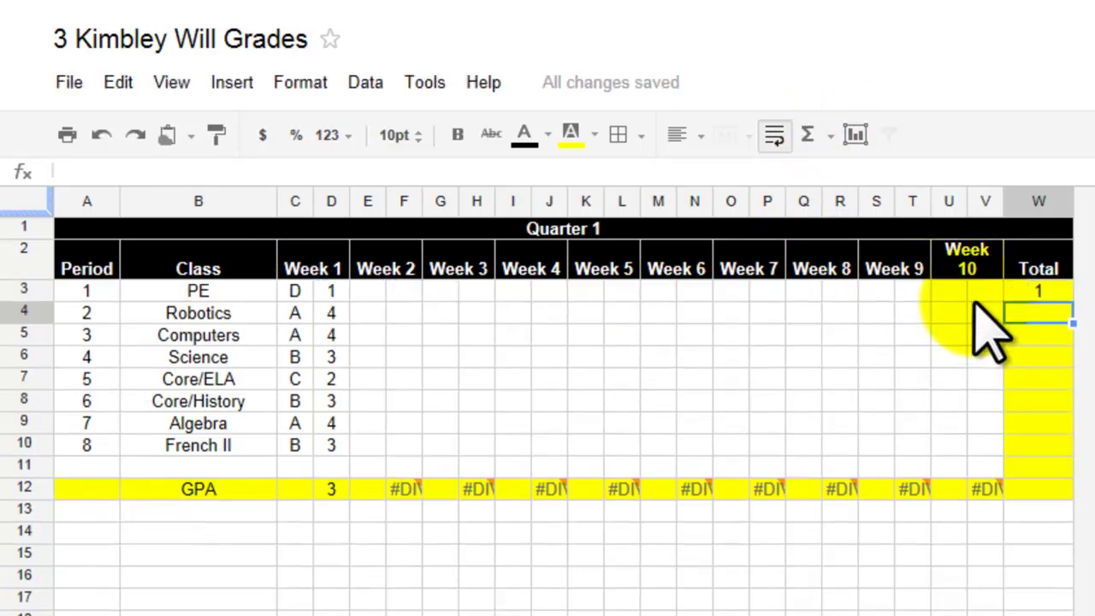
Fill the average formula in W3 down the Total column through W10
click(1045, 290)
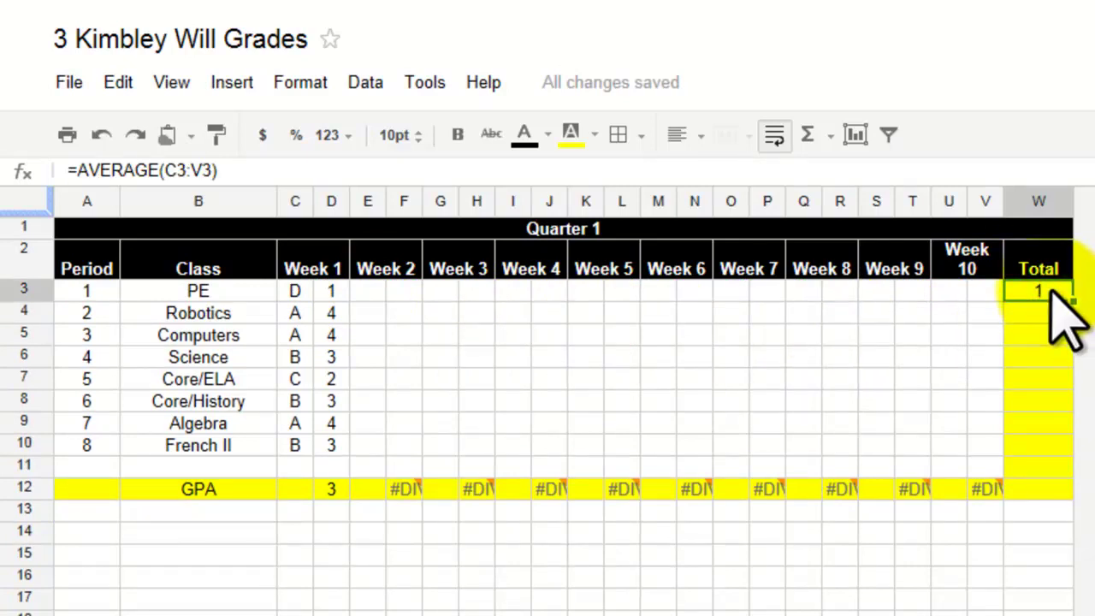
drag(1072, 301, 1065, 479)
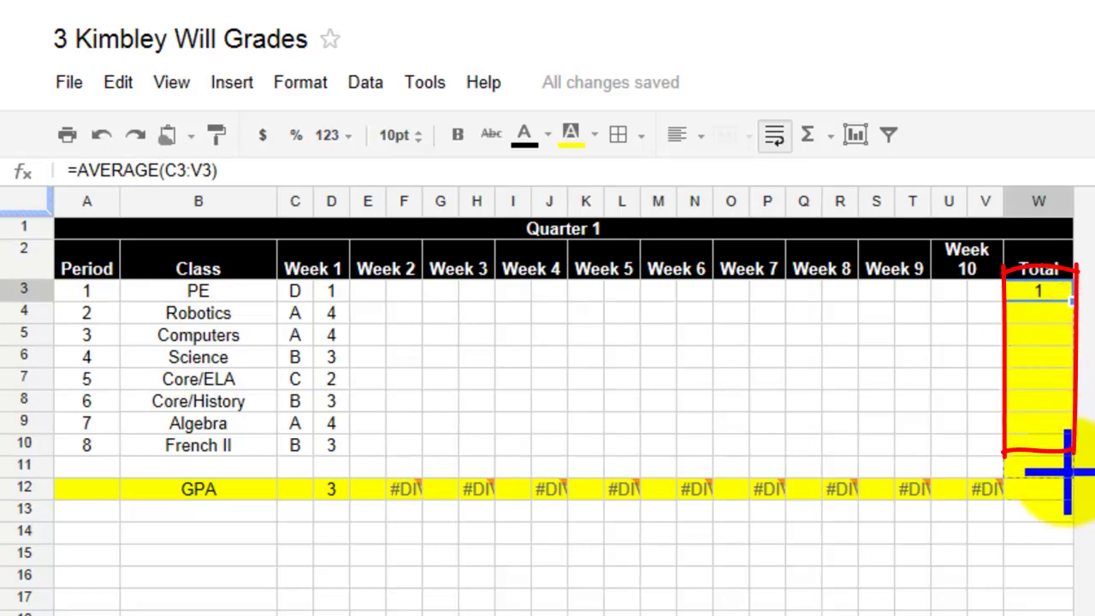
drag(1067, 472, 1068, 452)
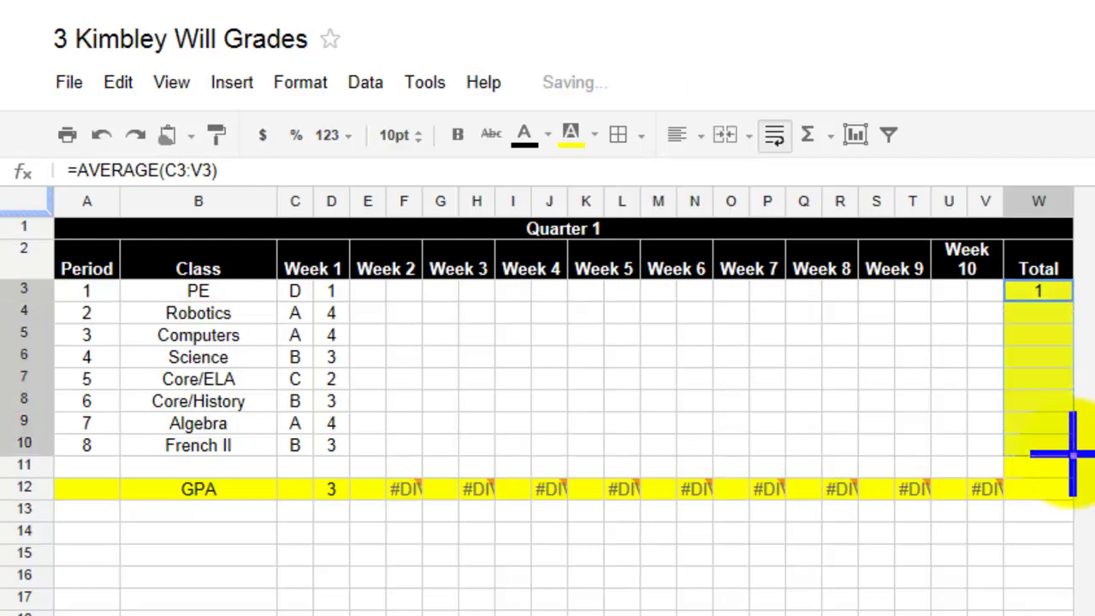
click(1026, 590)
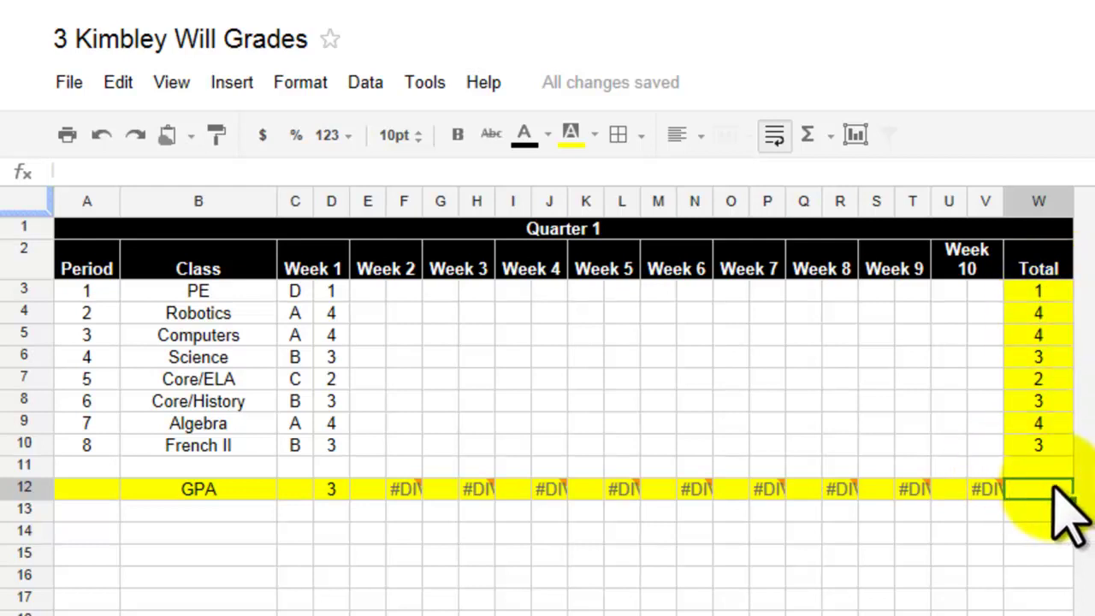
Calculate the overall GPA in W12 as the average of W3:W10
click(825, 134)
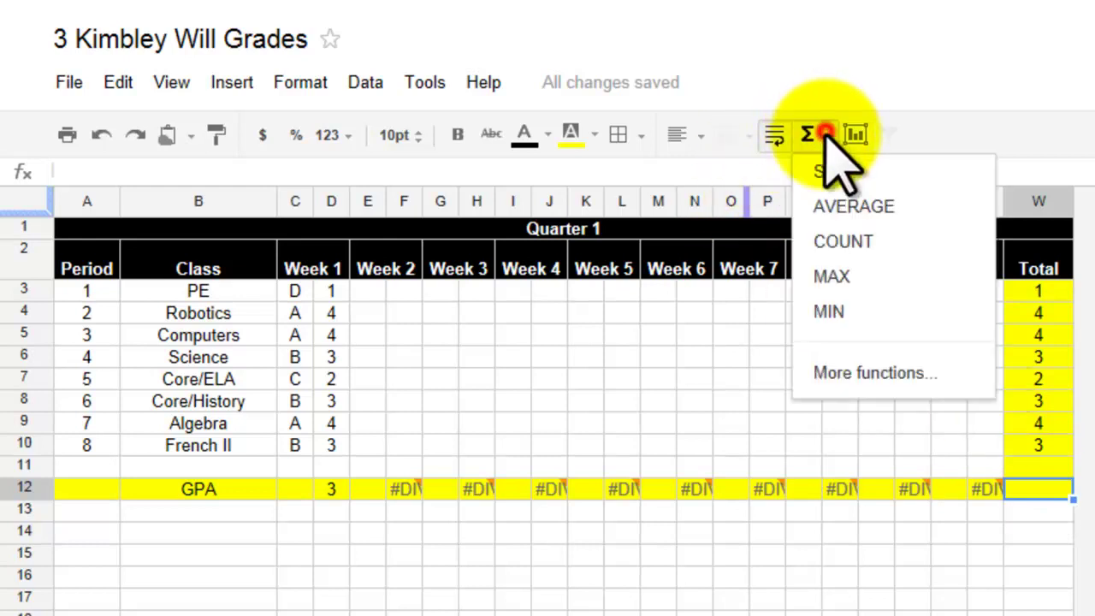
click(850, 206)
drag(1060, 291, 1065, 446)
key(Return)
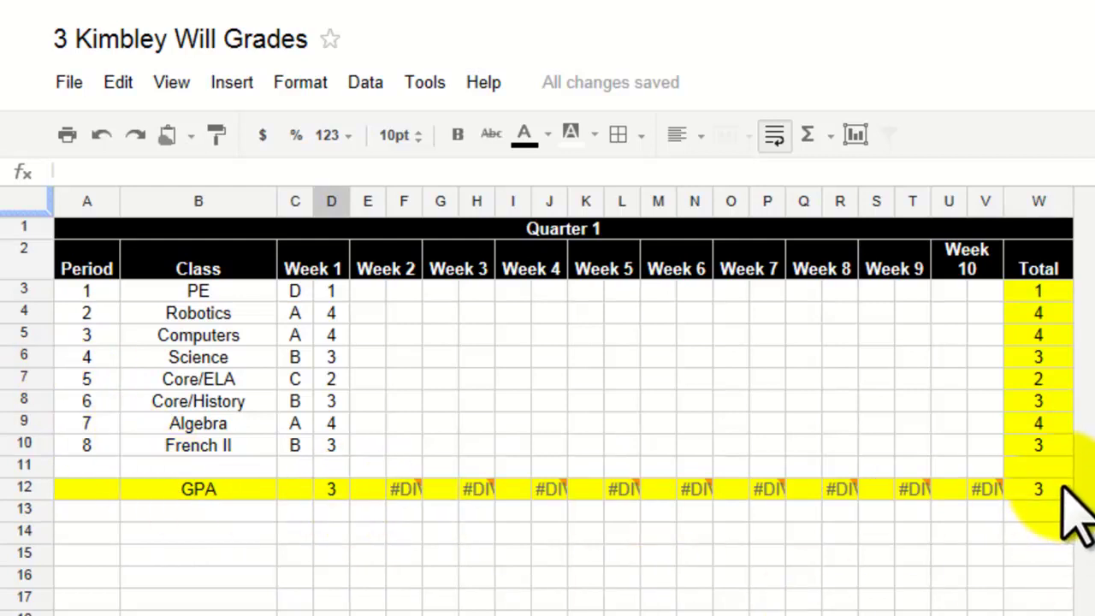
Copy the whole Quarter 1 table A1:W12 and paste the duplicate starting at A14
click(1062, 489)
mouse_move(1062, 487)
mouse_down()
mouse_move(941, 537)
mouse_move(899, 444)
mouse_move(288, 367)
mouse_move(85, 257)
mouse_up()
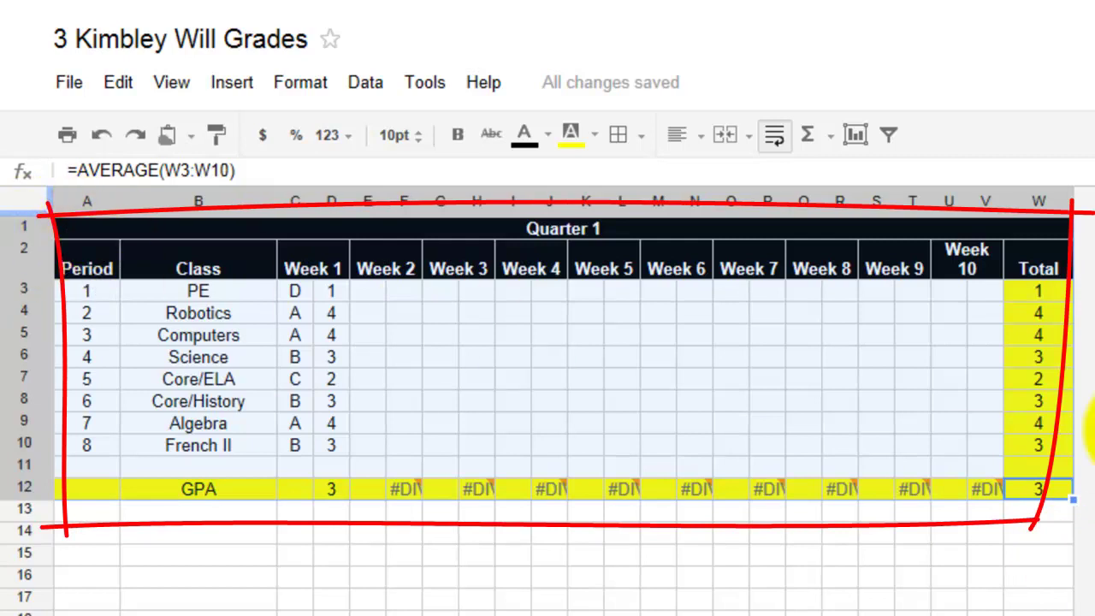
key(ctrl+c)
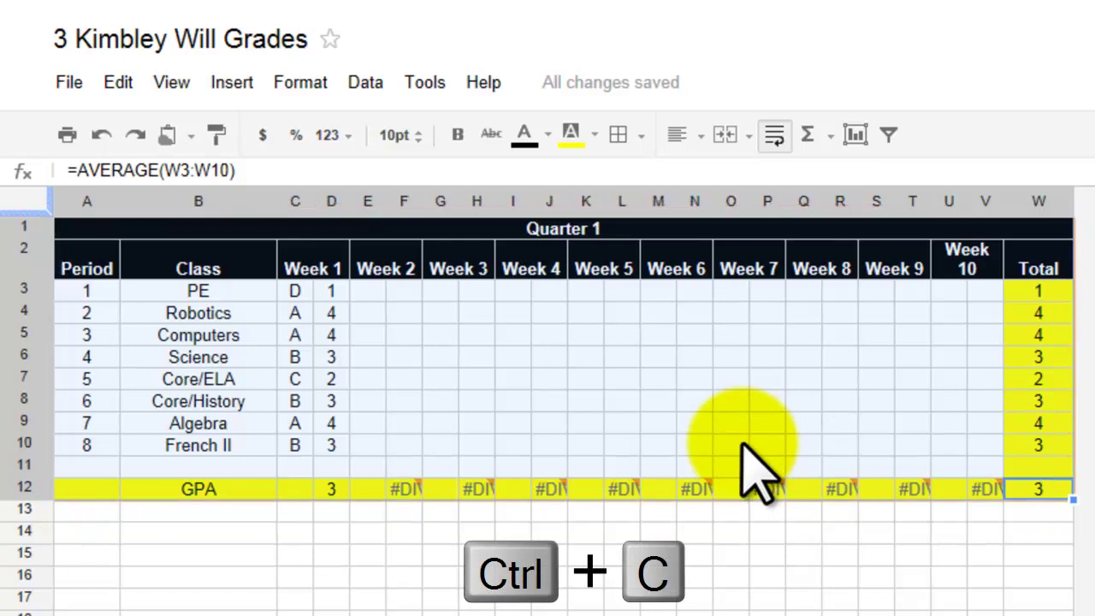
click(96, 532)
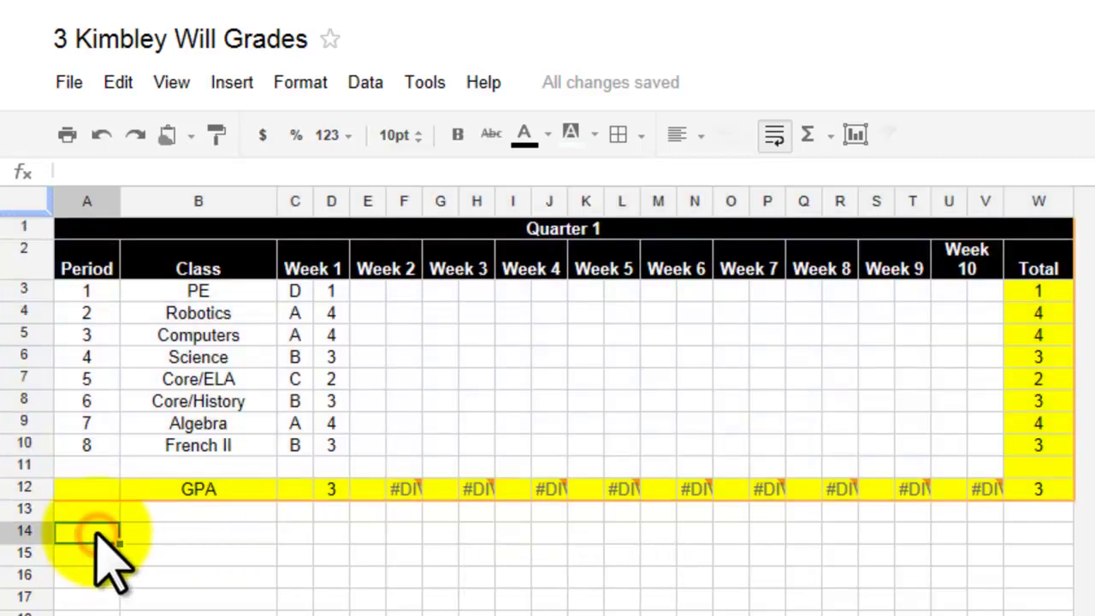
key(ctrl+v)
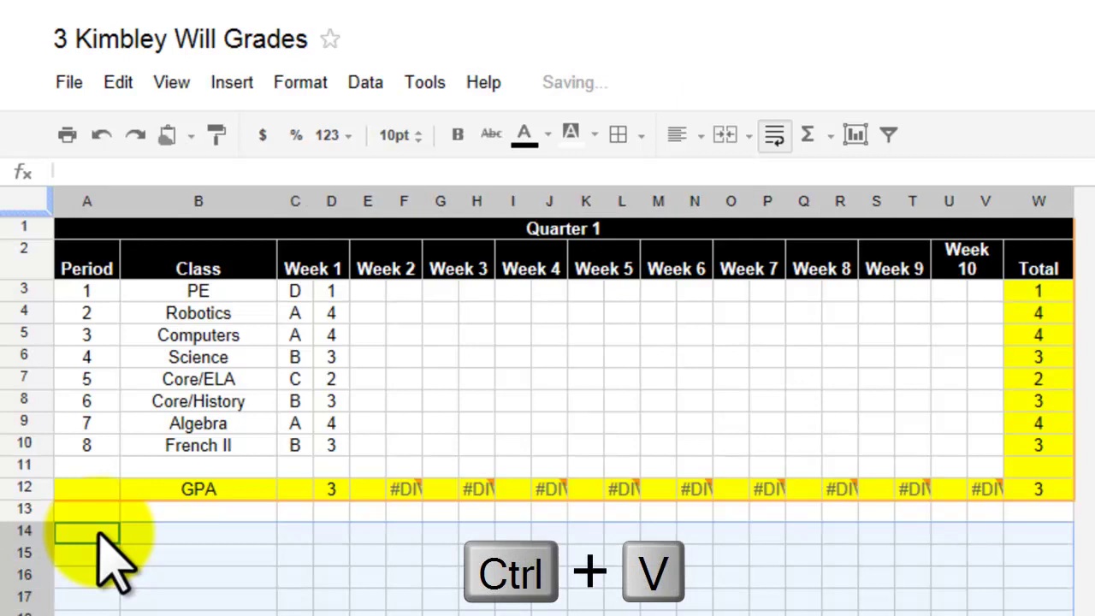
Paste another copy of the Quarter 1 table starting at A27, one blank row below the second table
click(87, 614)
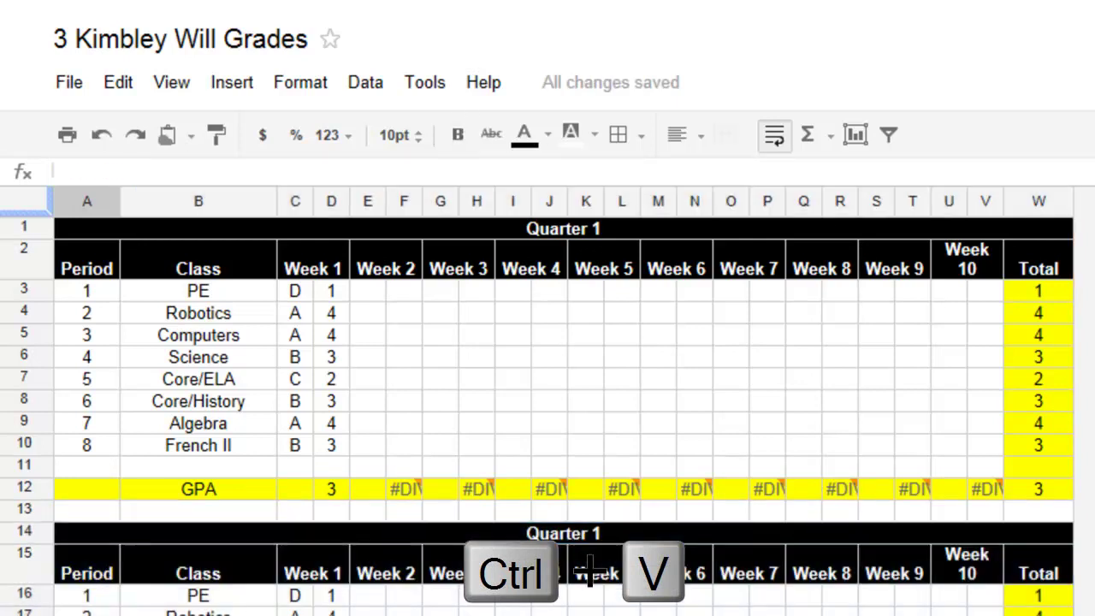
key(ctrl+v)
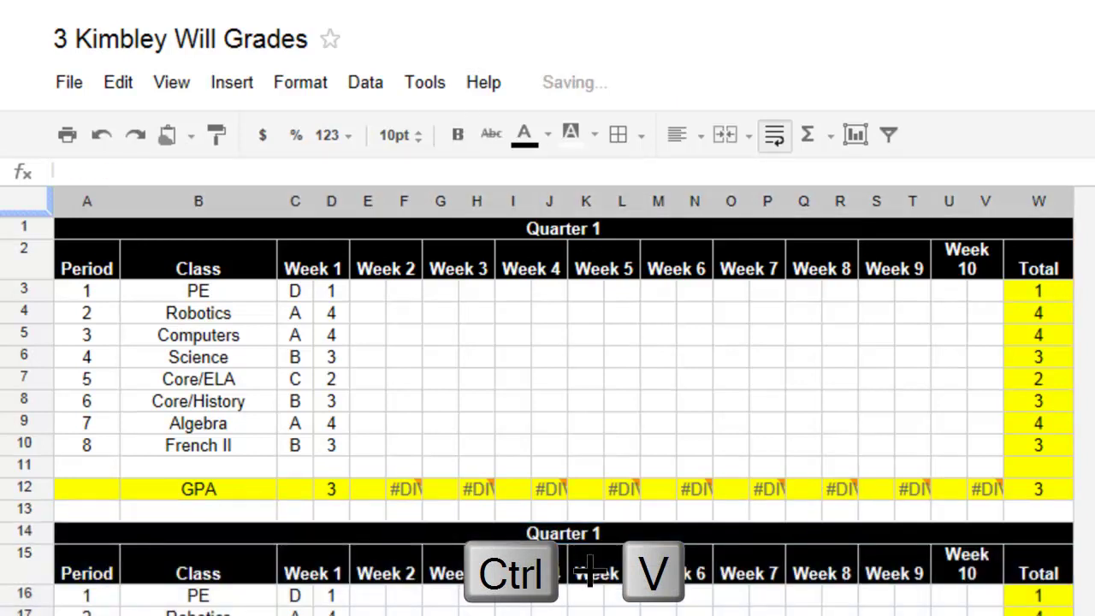
scroll(547, 402, down, 3)
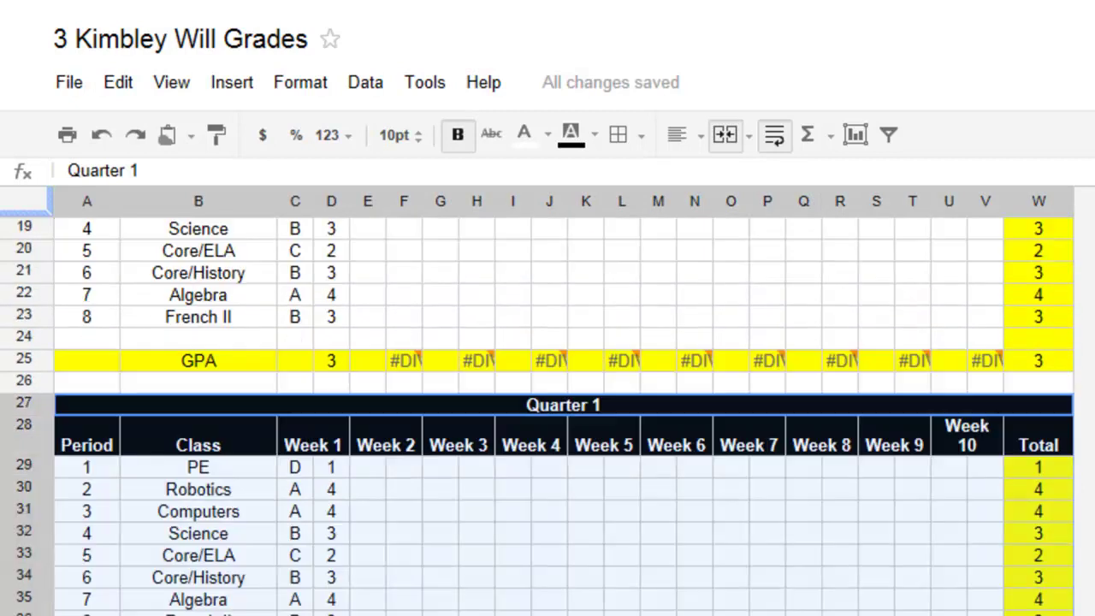
click(87, 614)
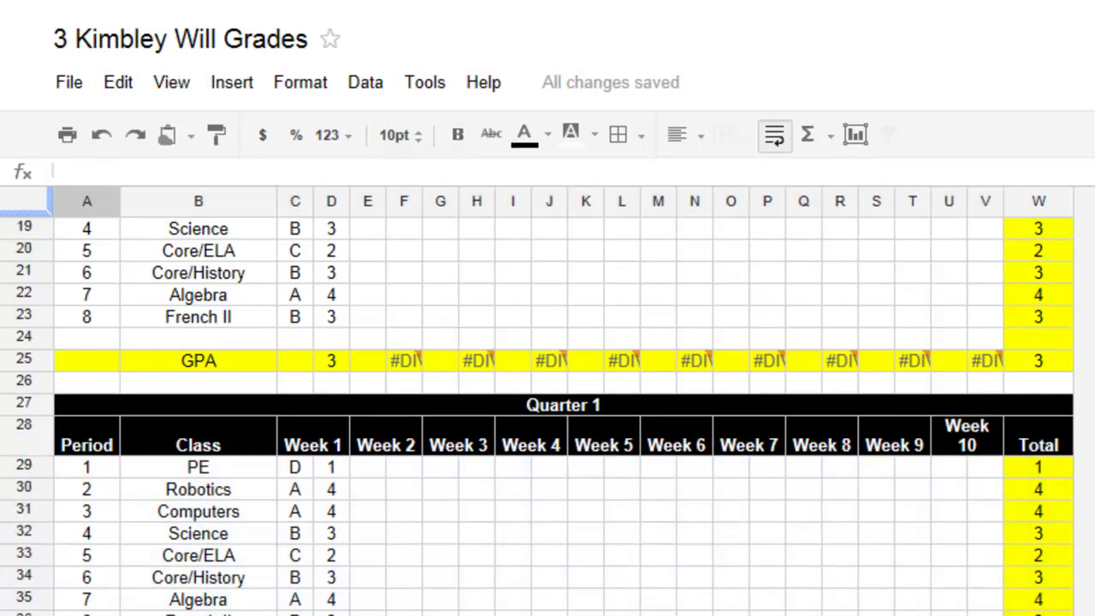
Paste another copy of the Quarter 1 table below the third table
key(ctrl+v)
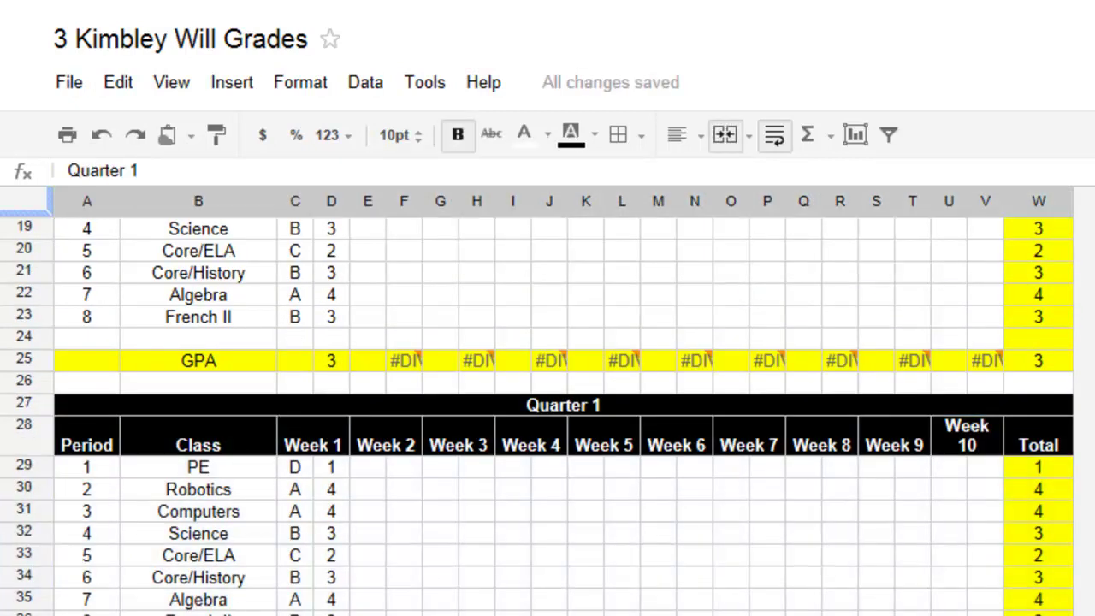
Rename the second table's heading in row 14 to Quarter 2
scroll(548, 401, up, 6)
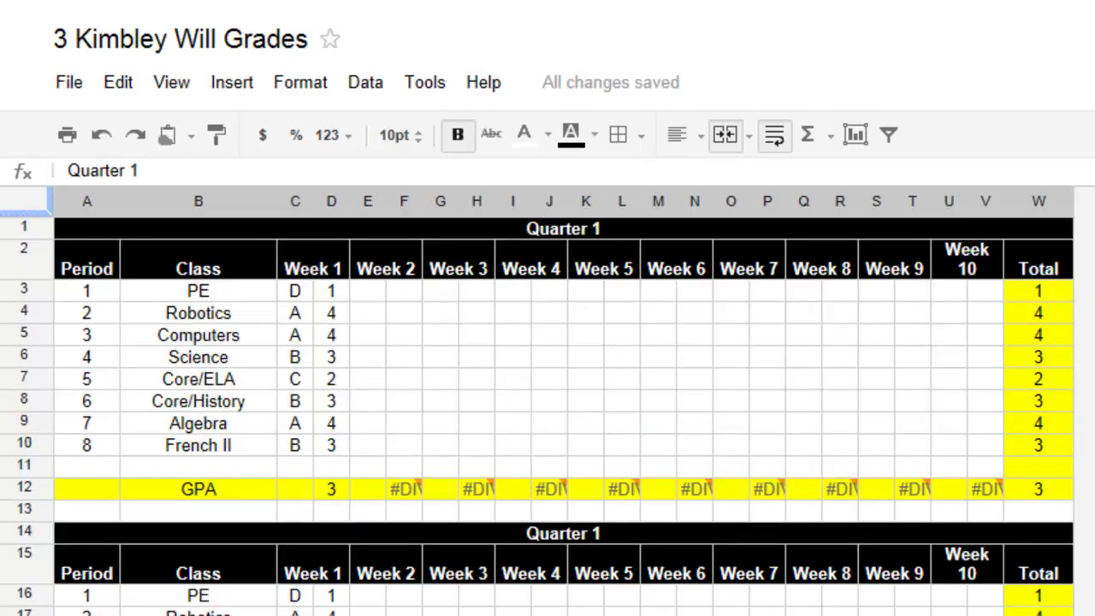
click(603, 531)
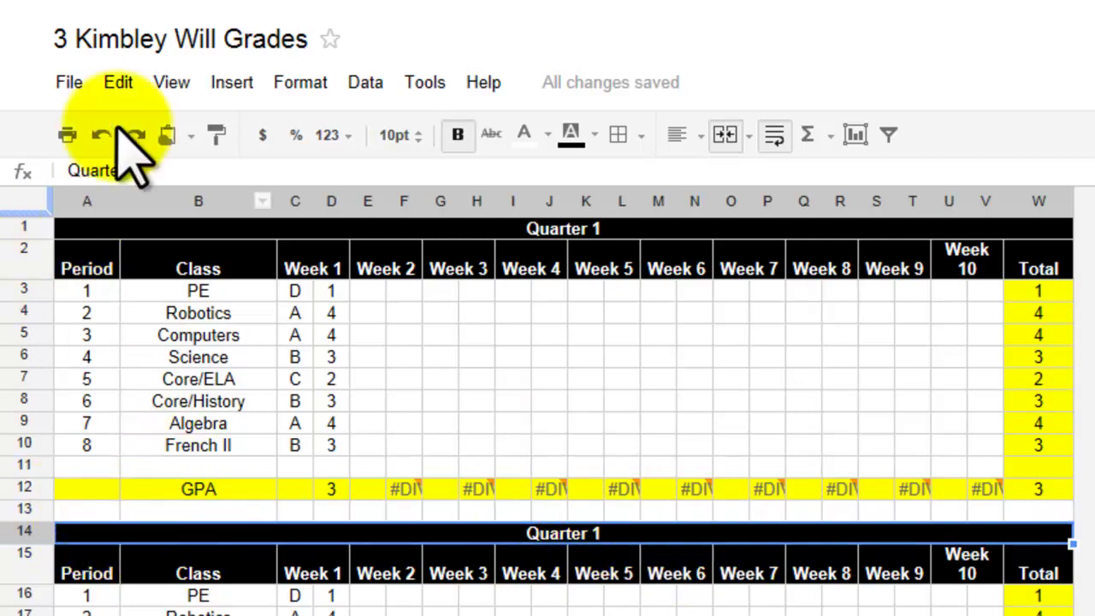
click(154, 173)
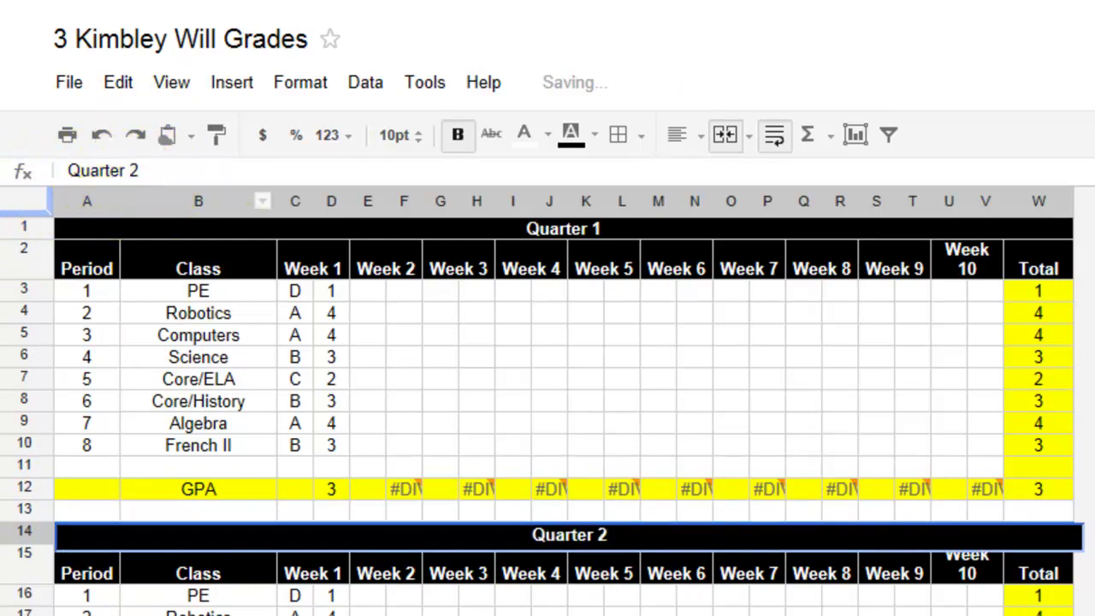
key(Escape)
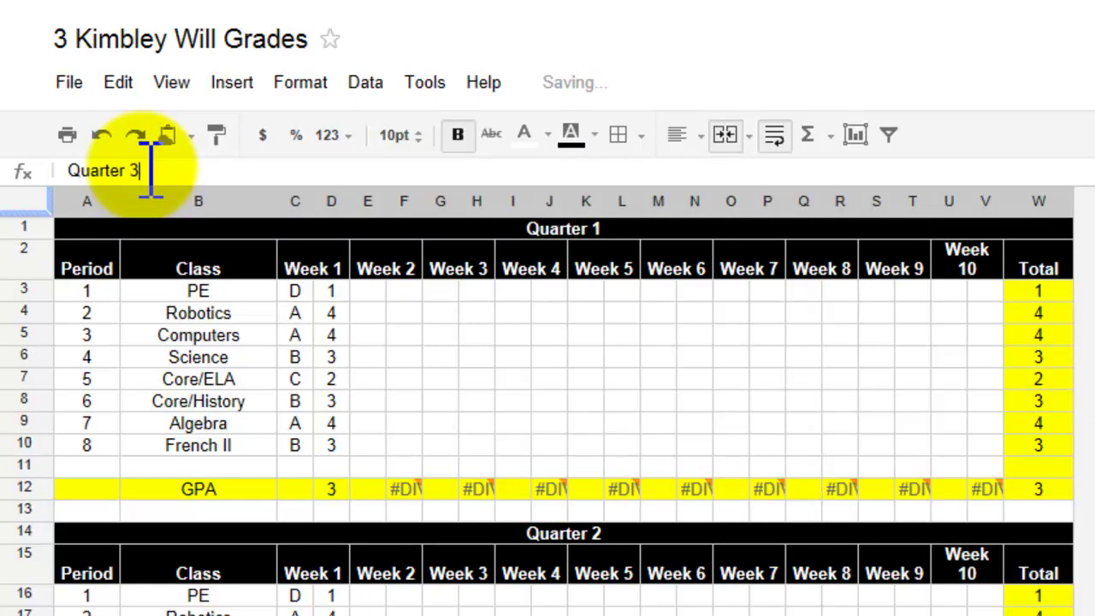
Change the heading of the table starting in row 27 to Quarter 4
scroll(367, 354, down, 4)
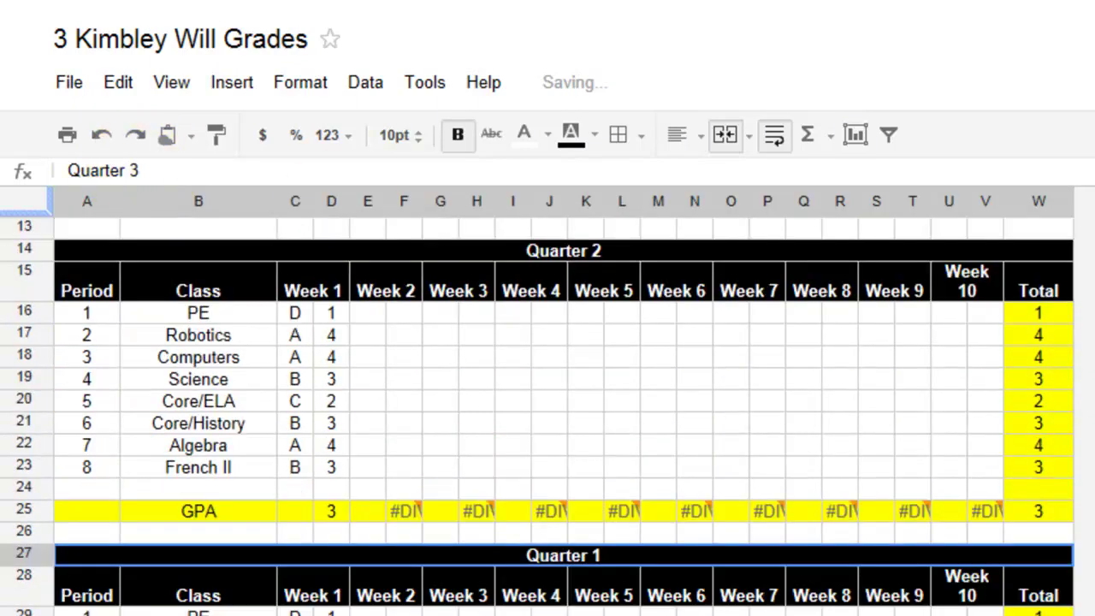
click(186, 171)
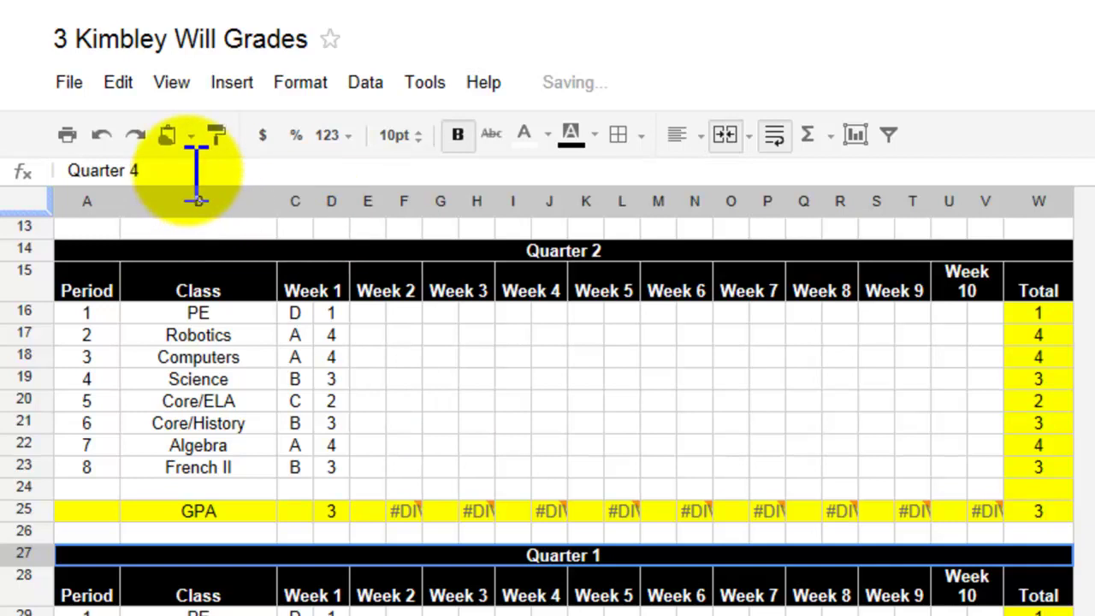
key(Return)
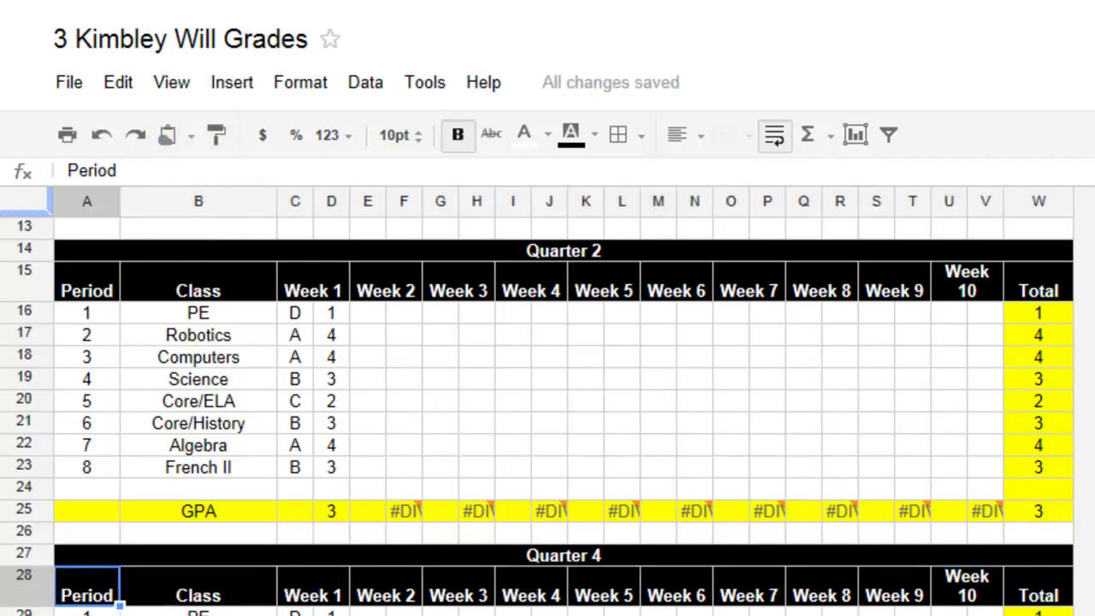
scroll(538, 368, up, 4)
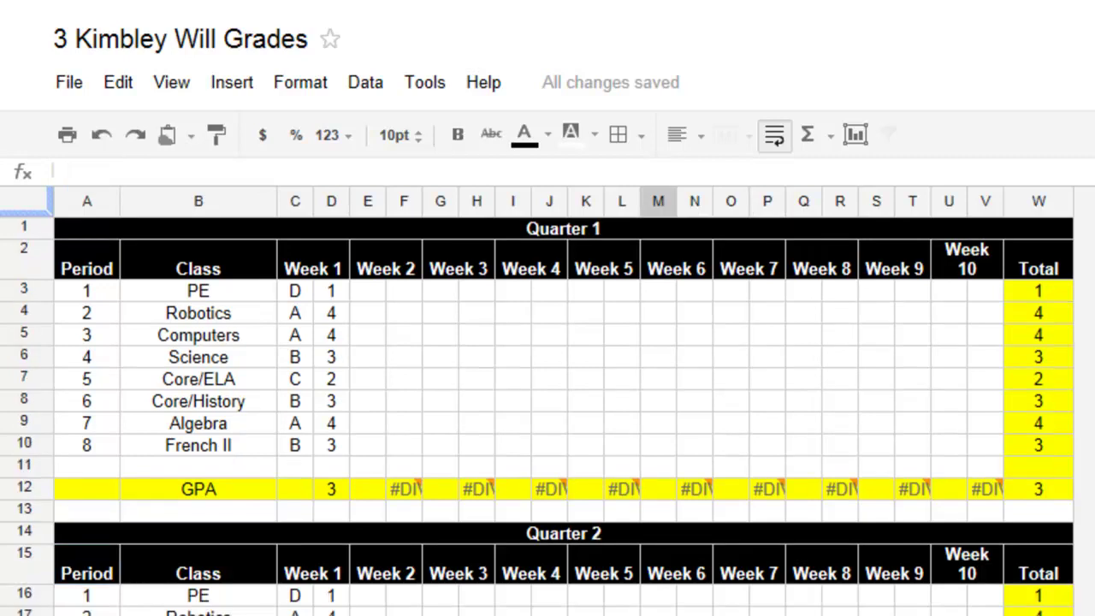